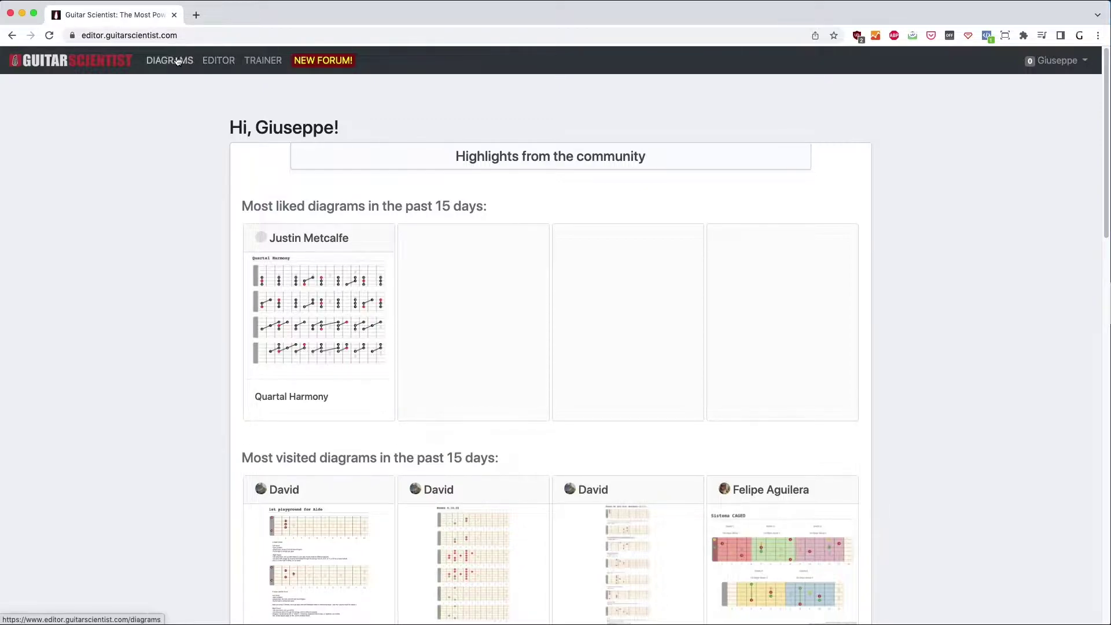
Browse the community's published diagrams ordered by most recent.
{"action": "left_click", "coordinate": [170, 60]}
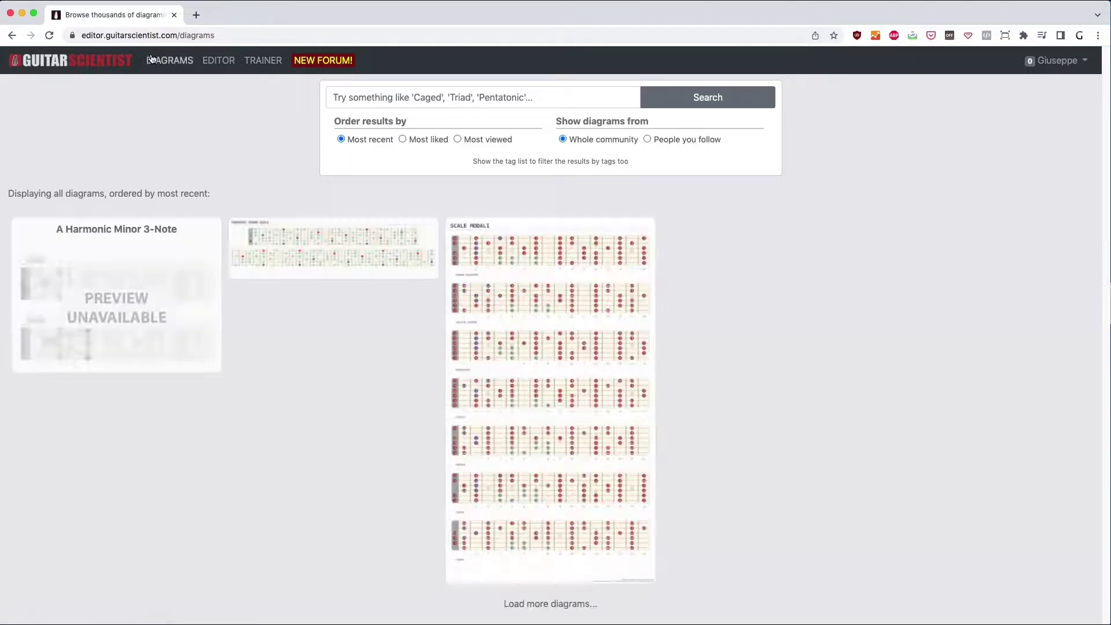
{"action": "scroll", "coordinate": [739, 480], "scroll_direction": "down", "scroll_amount": 7}
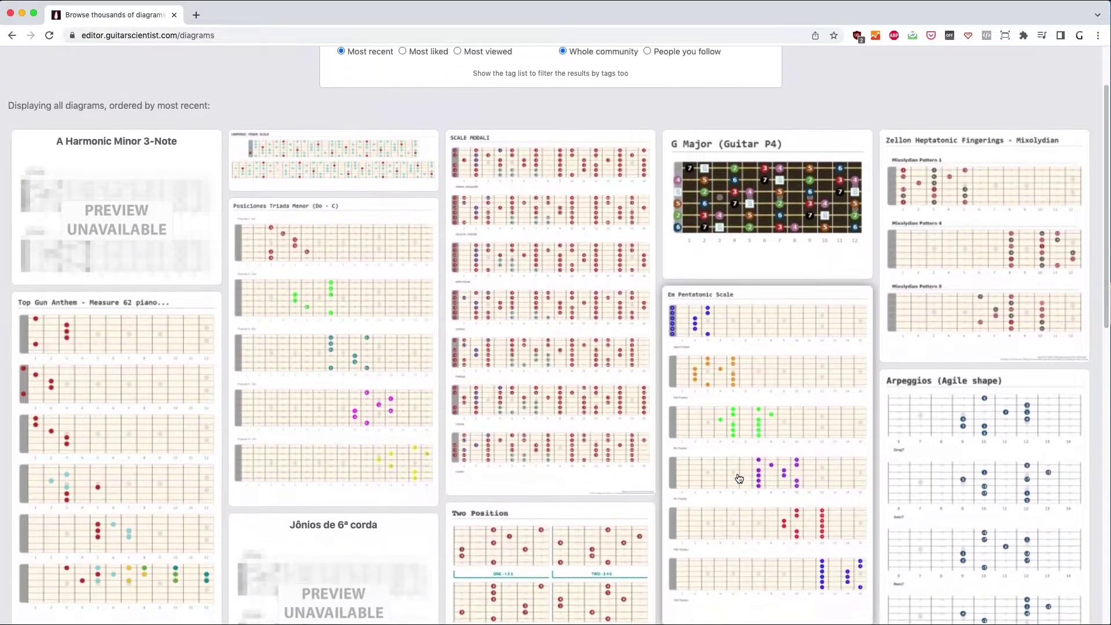
{"action": "scroll", "coordinate": [739, 478], "scroll_direction": "down", "scroll_amount": 6}
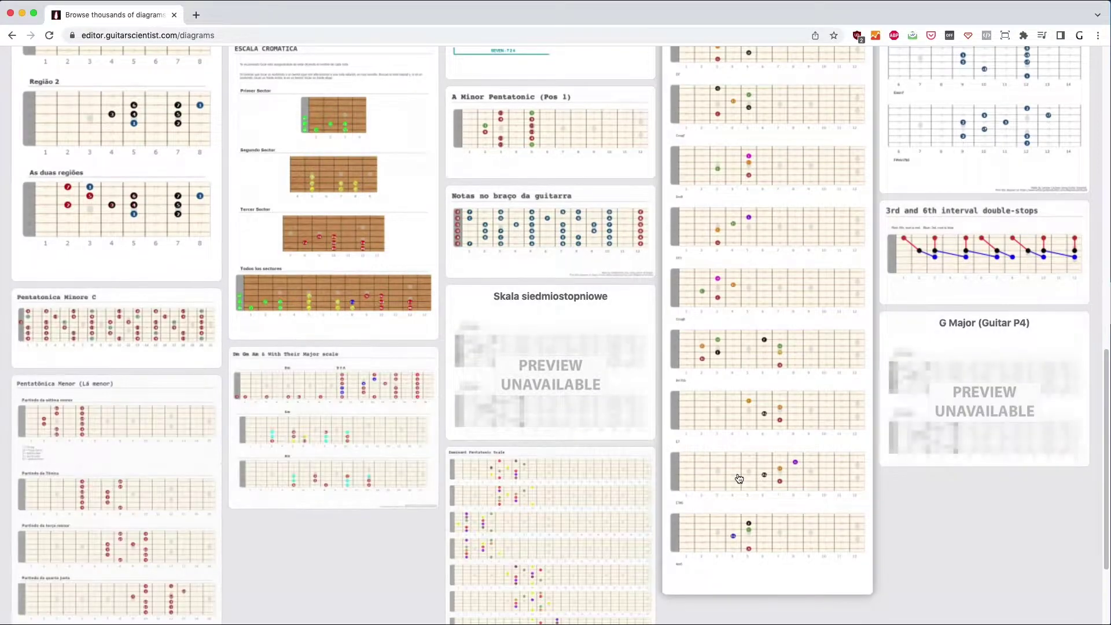
{"action": "scroll", "coordinate": [739, 478], "scroll_direction": "down", "scroll_amount": 2}
{"action": "scroll", "coordinate": [737, 473], "scroll_direction": "up", "scroll_amount": 15}
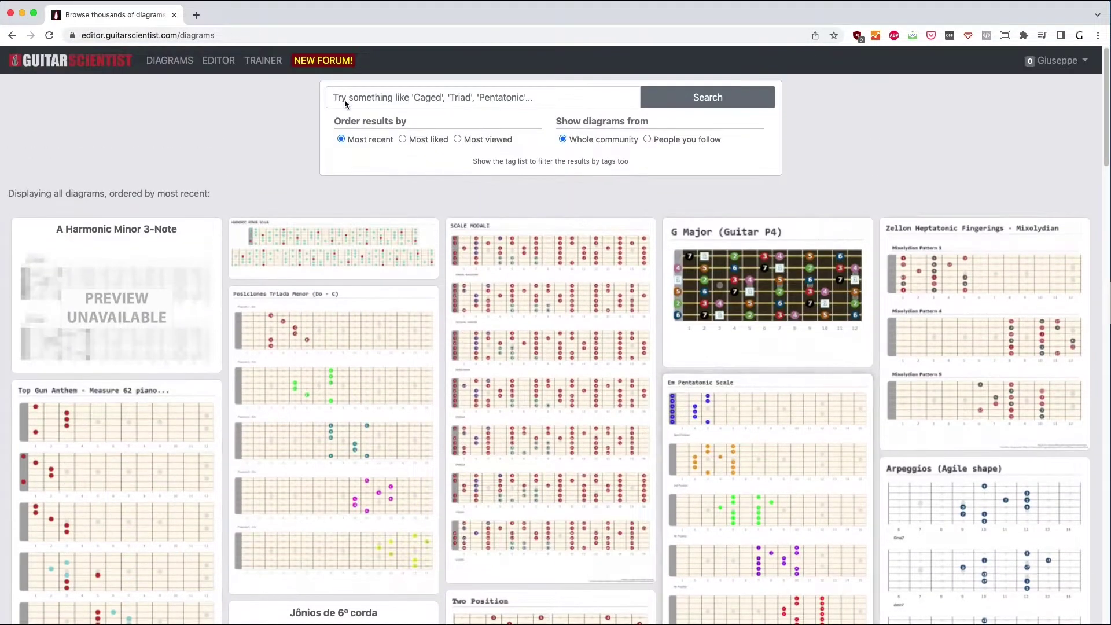
Open the diagram editor and place red markers at fret 3 of the sixth string and fret 5 of the fifth and fourth strings.
{"action": "left_click", "coordinate": [217, 60]}
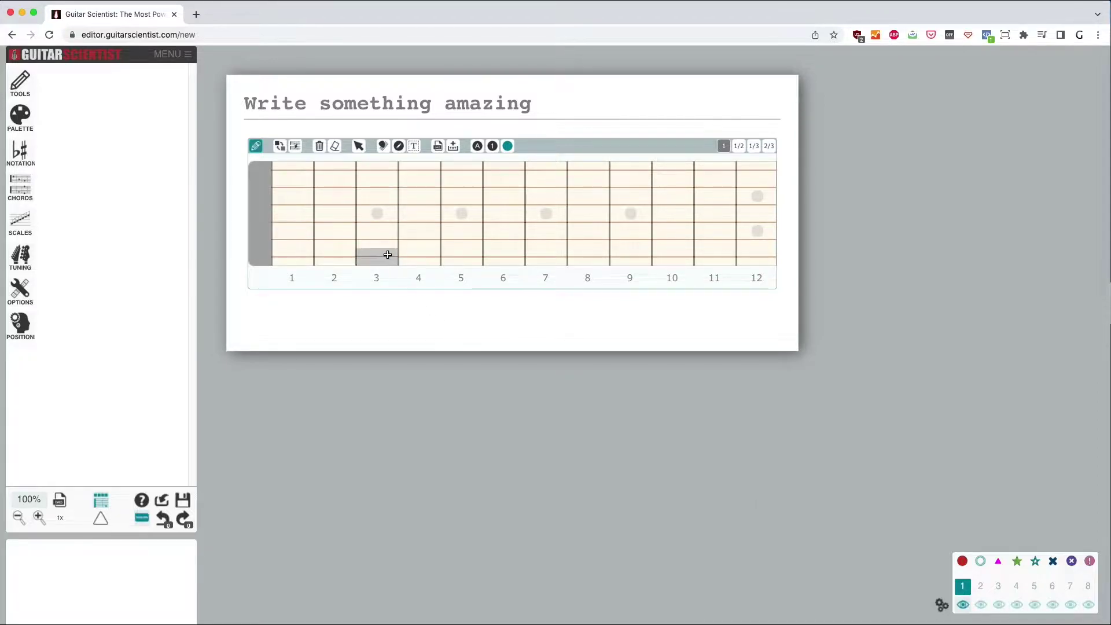
{"action": "left_click", "coordinate": [457, 240]}
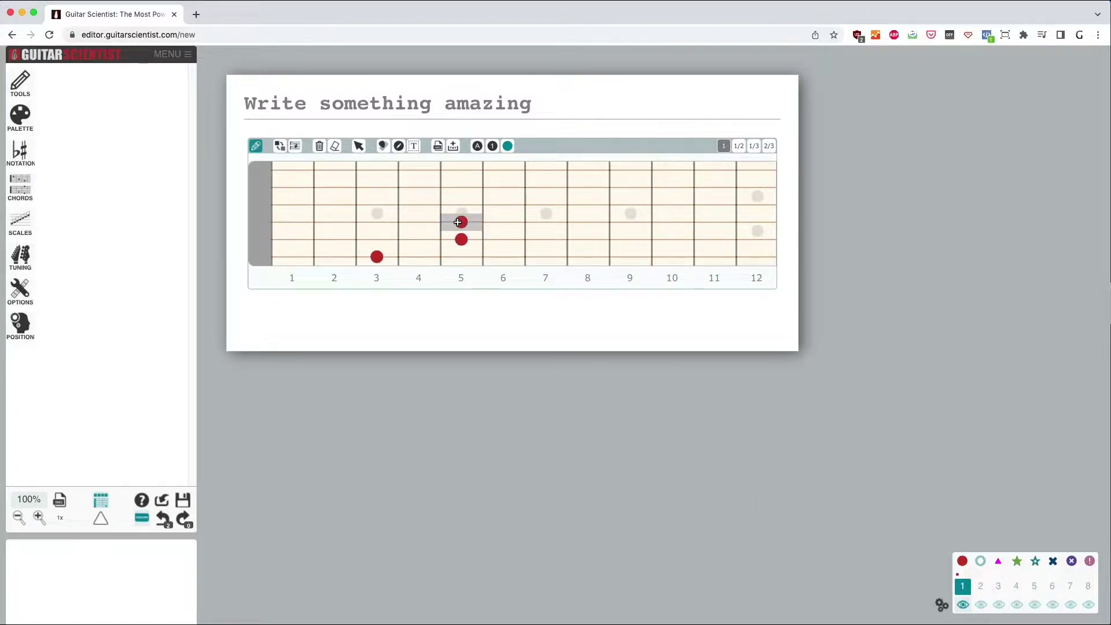
{"action": "left_click", "coordinate": [458, 222]}
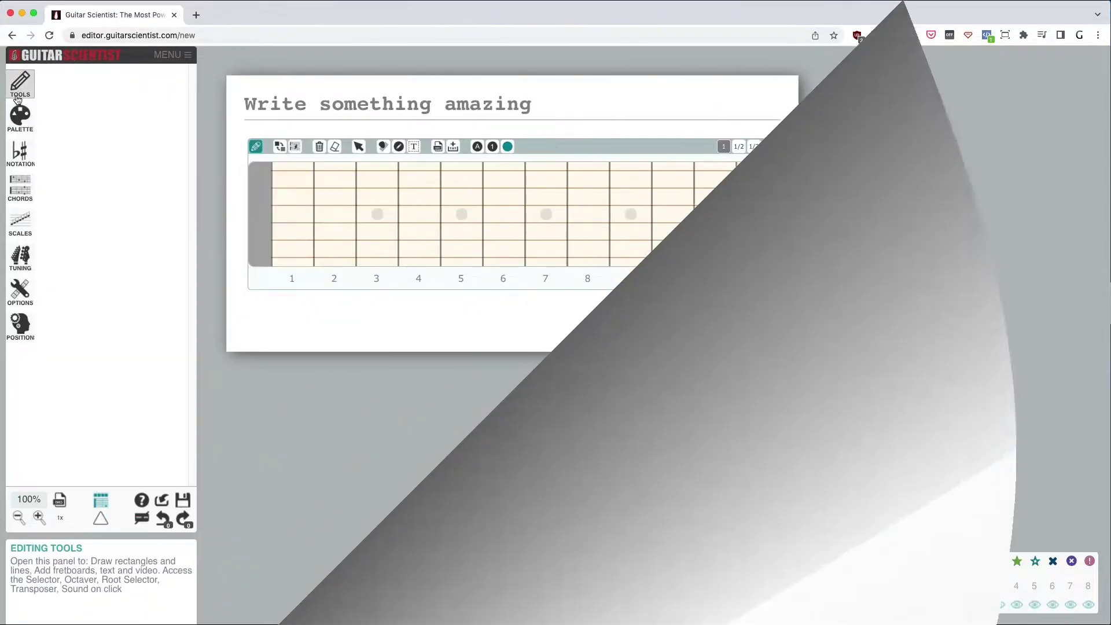
Bring up the editing tools and change the interface mode to Large.
{"action": "left_click", "coordinate": [18, 97]}
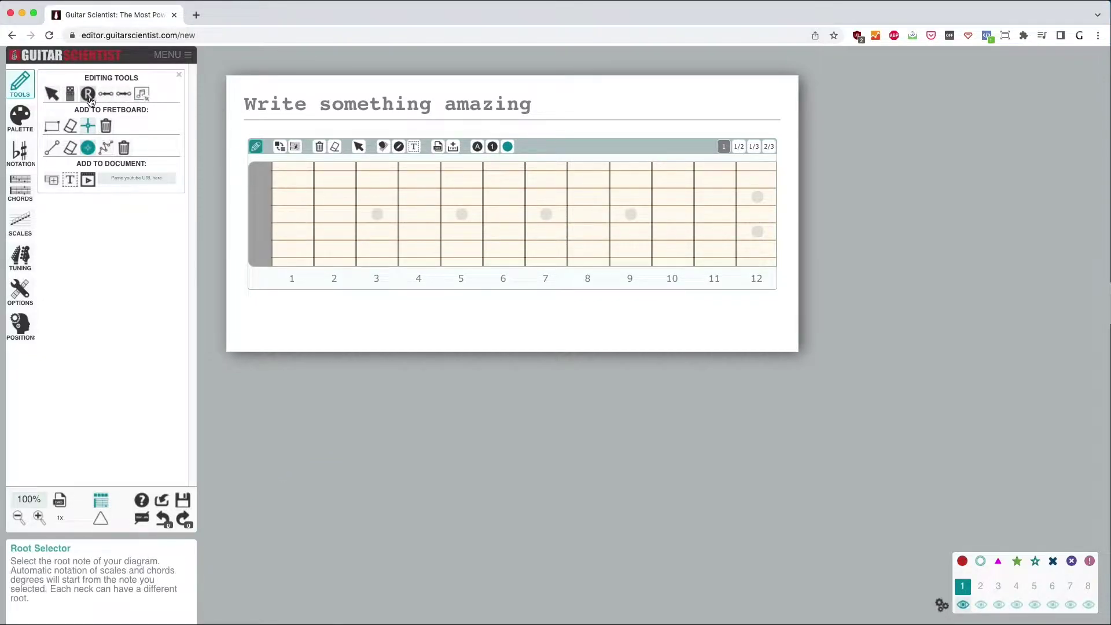
{"action": "left_click", "coordinate": [172, 54]}
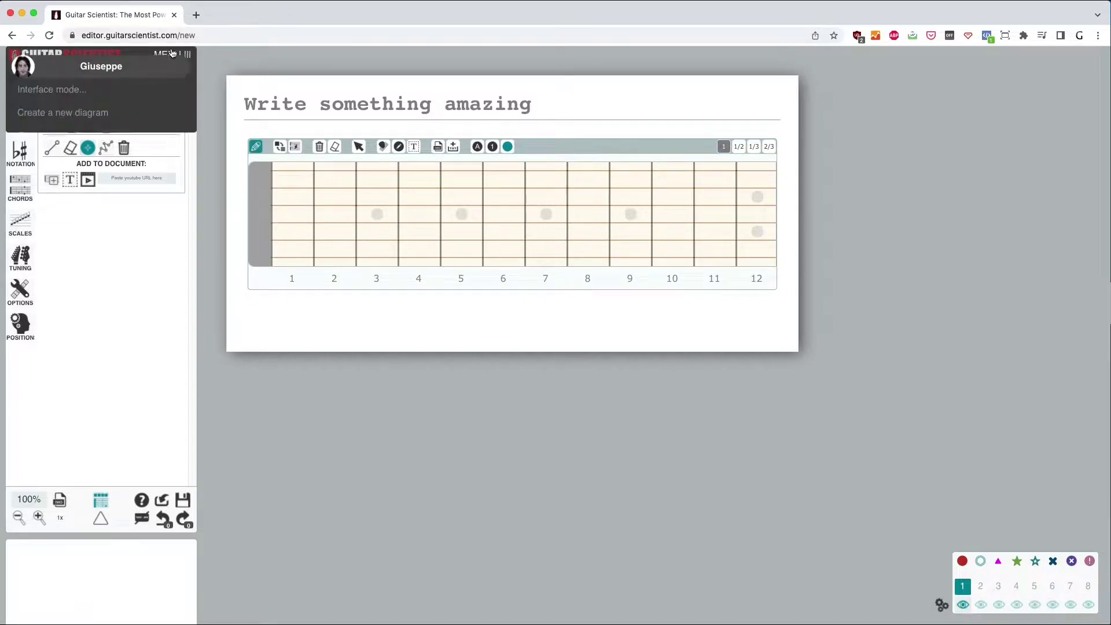
{"action": "mouse_move", "coordinate": [81, 103]}
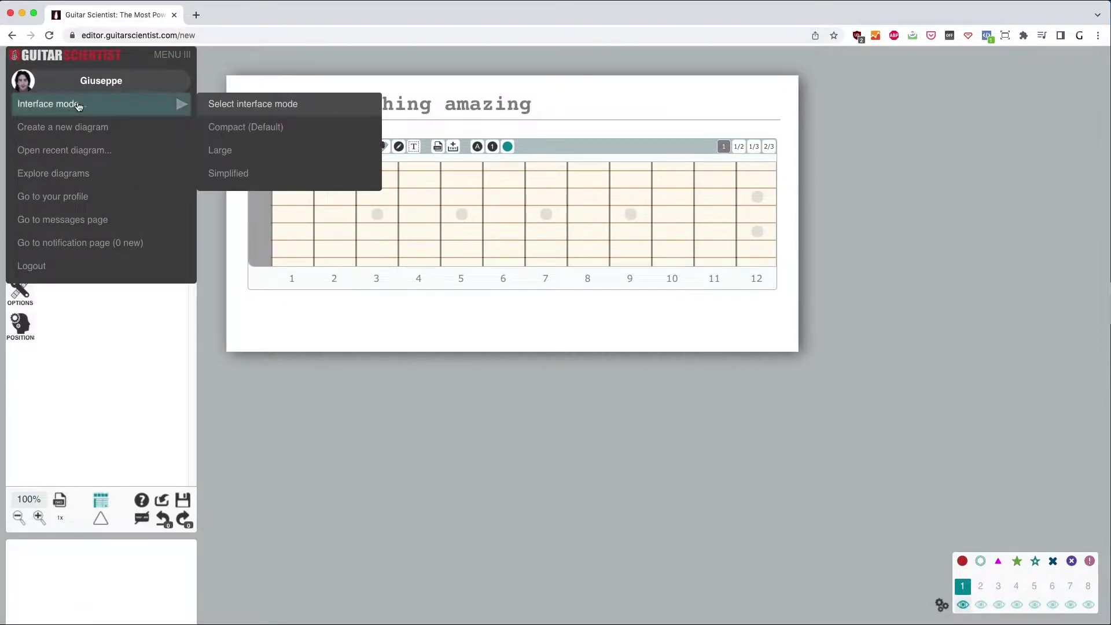
{"action": "left_click", "coordinate": [274, 151]}
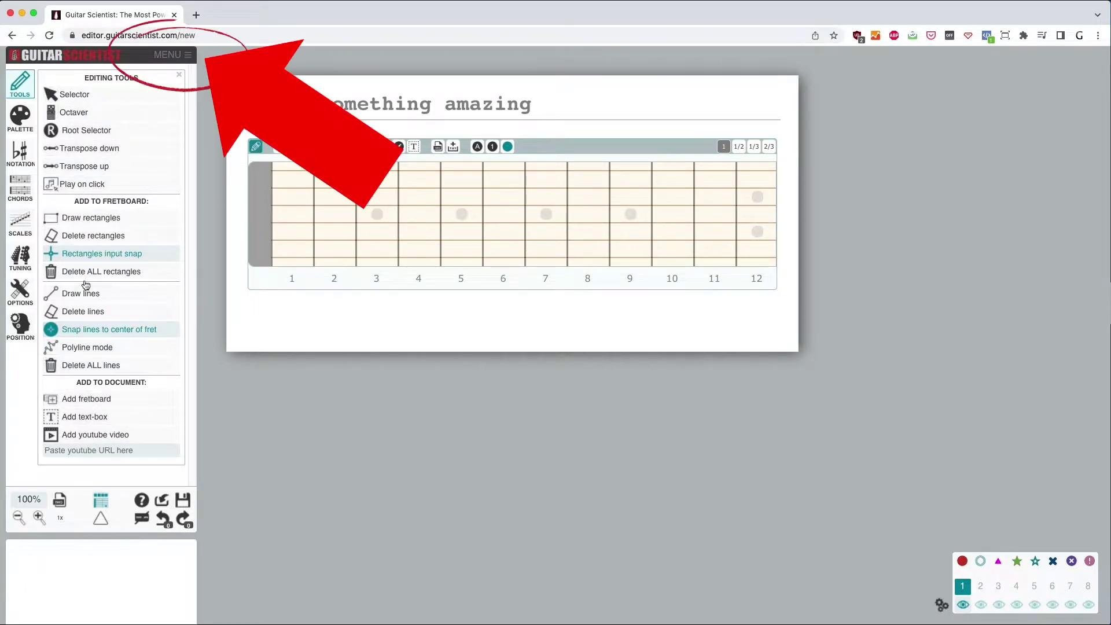
Review the labelled editing tools and the automatic notation options, showing both groups together.
{"action": "left_click", "coordinate": [20, 85]}
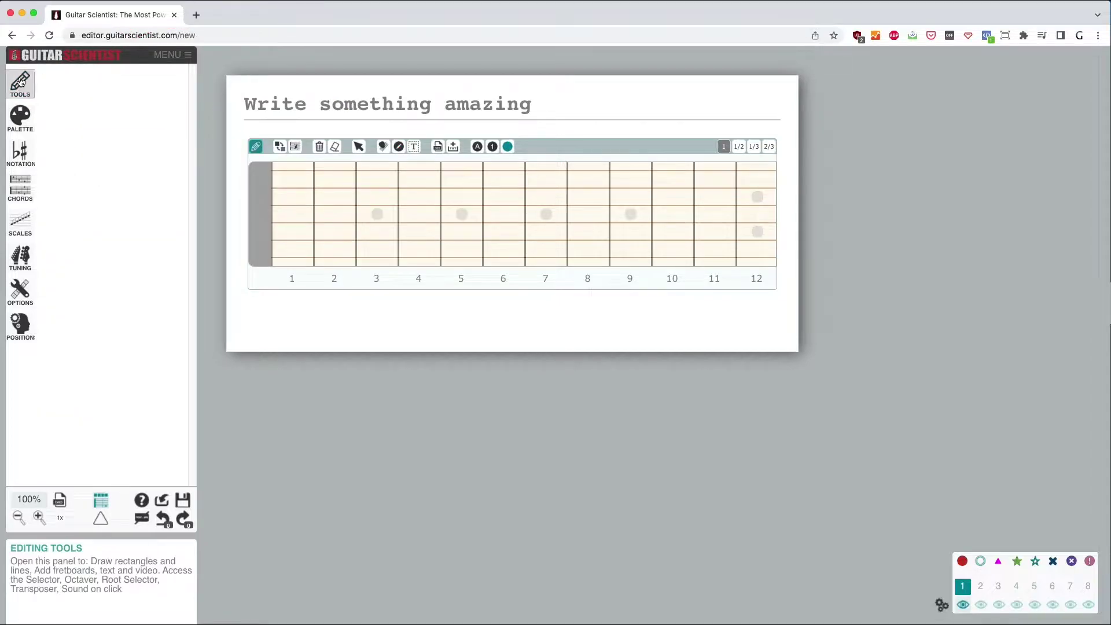
{"action": "left_click", "coordinate": [20, 83]}
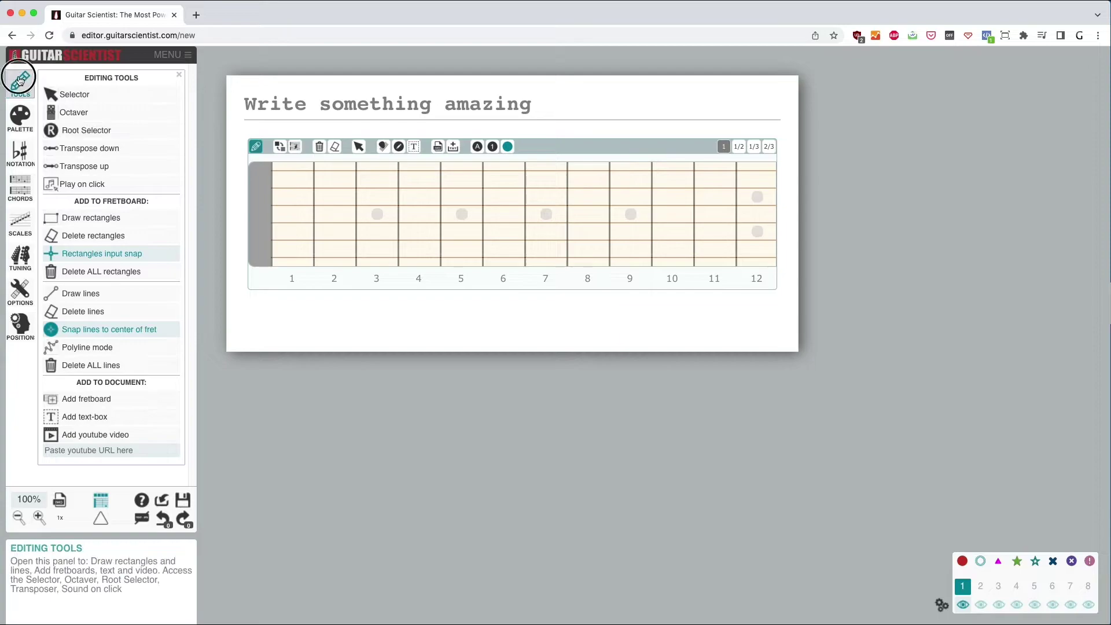
{"action": "left_click", "coordinate": [15, 115]}
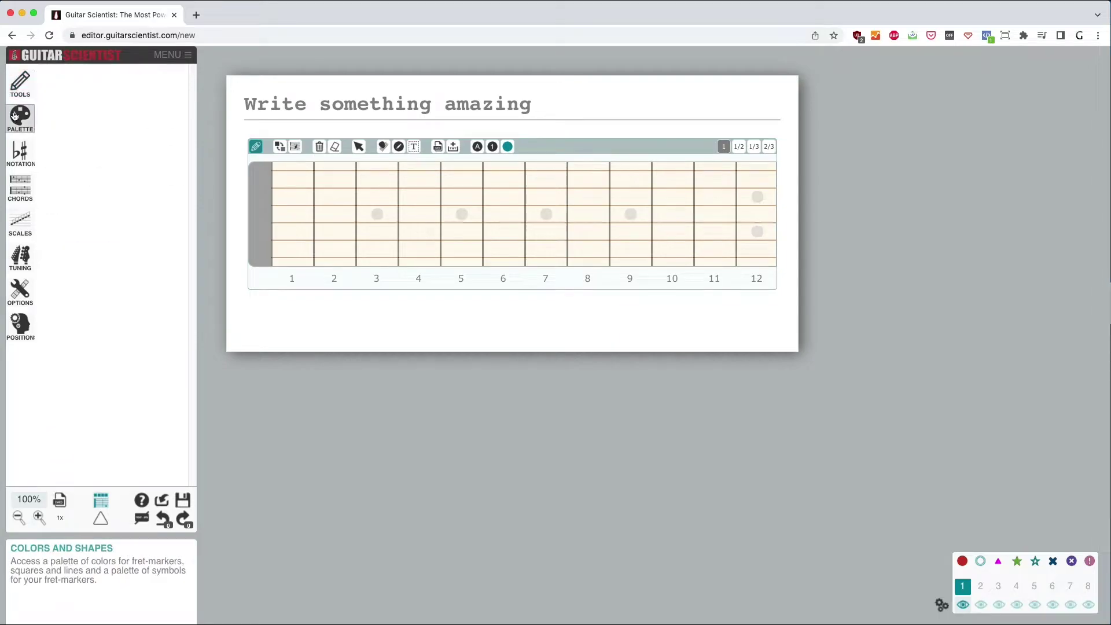
{"action": "left_click", "coordinate": [20, 149]}
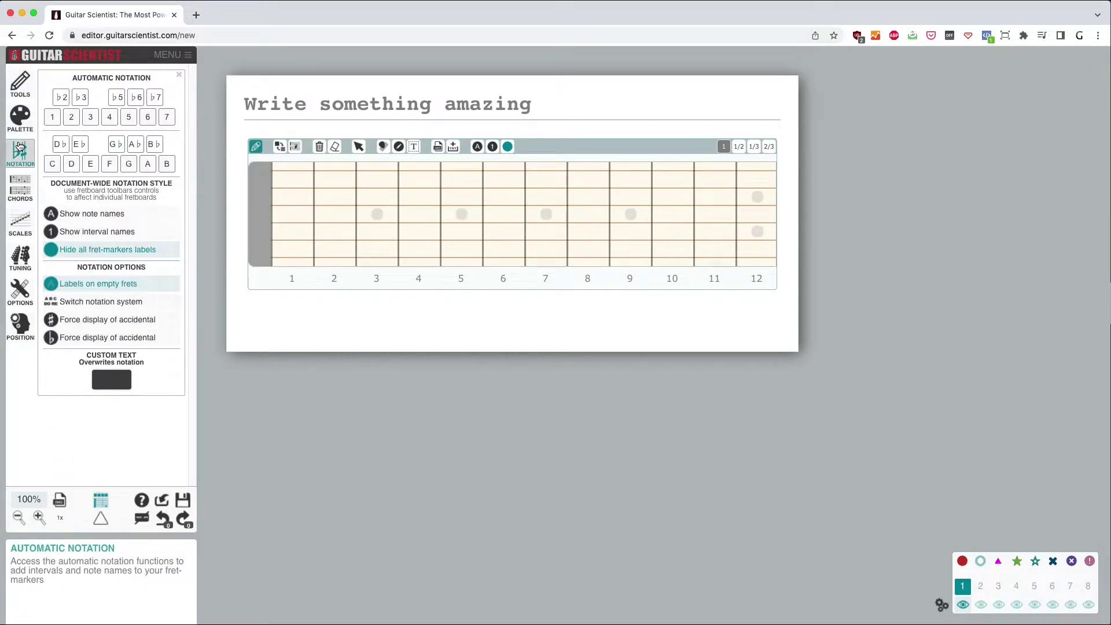
{"action": "left_click", "coordinate": [20, 81]}
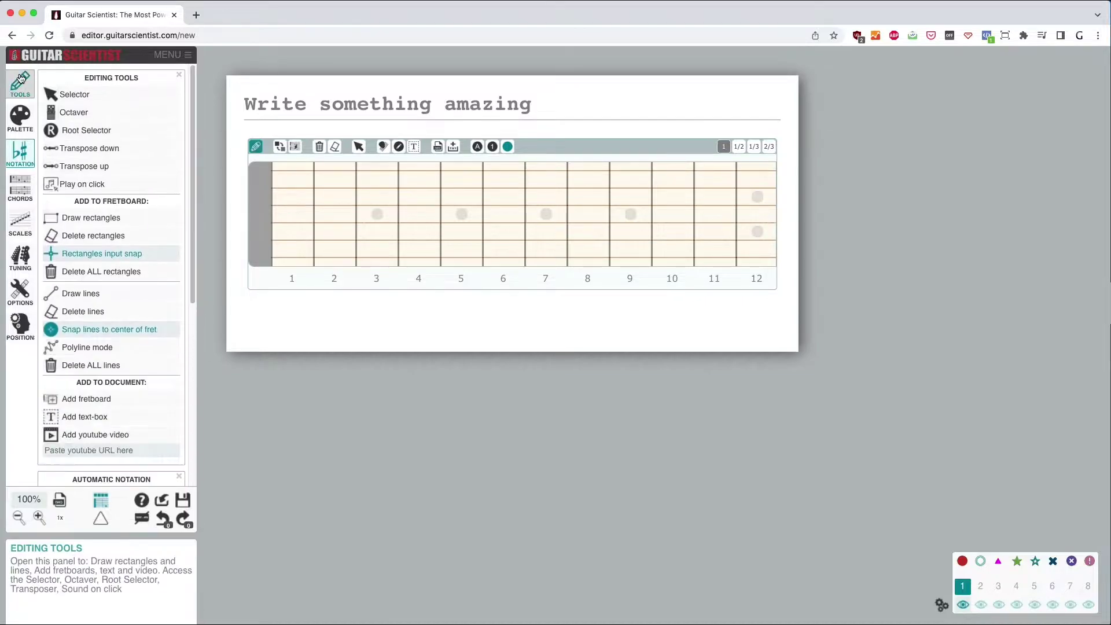
Change the interface mode to Simplified and review its reduced editing tools and layer options.
{"action": "left_click", "coordinate": [169, 55]}
{"action": "mouse_move", "coordinate": [96, 104]}
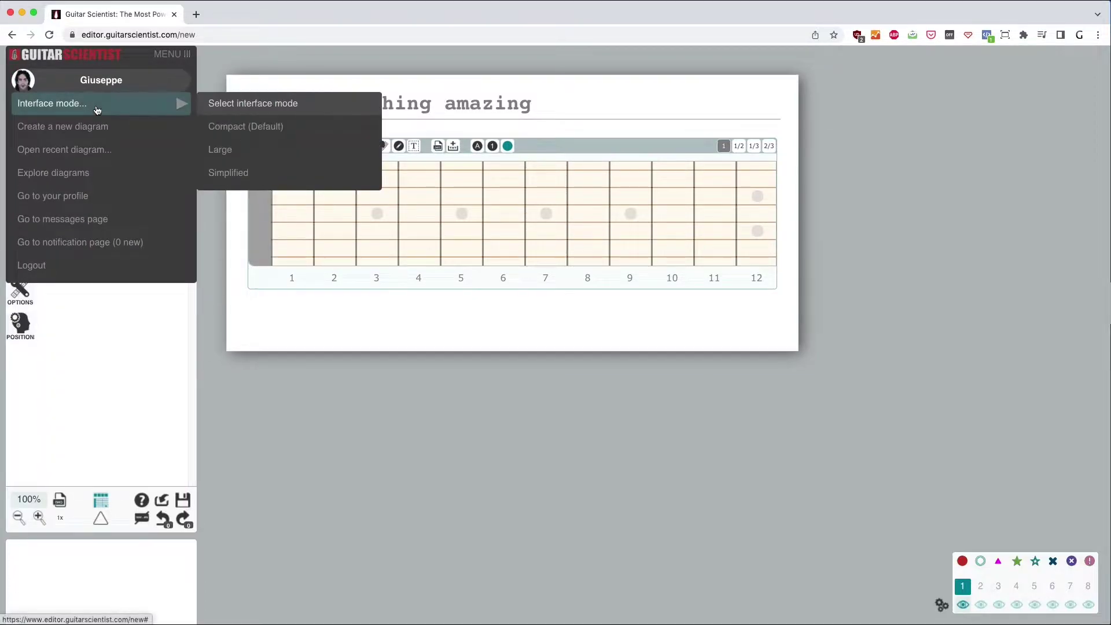
{"action": "left_click", "coordinate": [283, 179]}
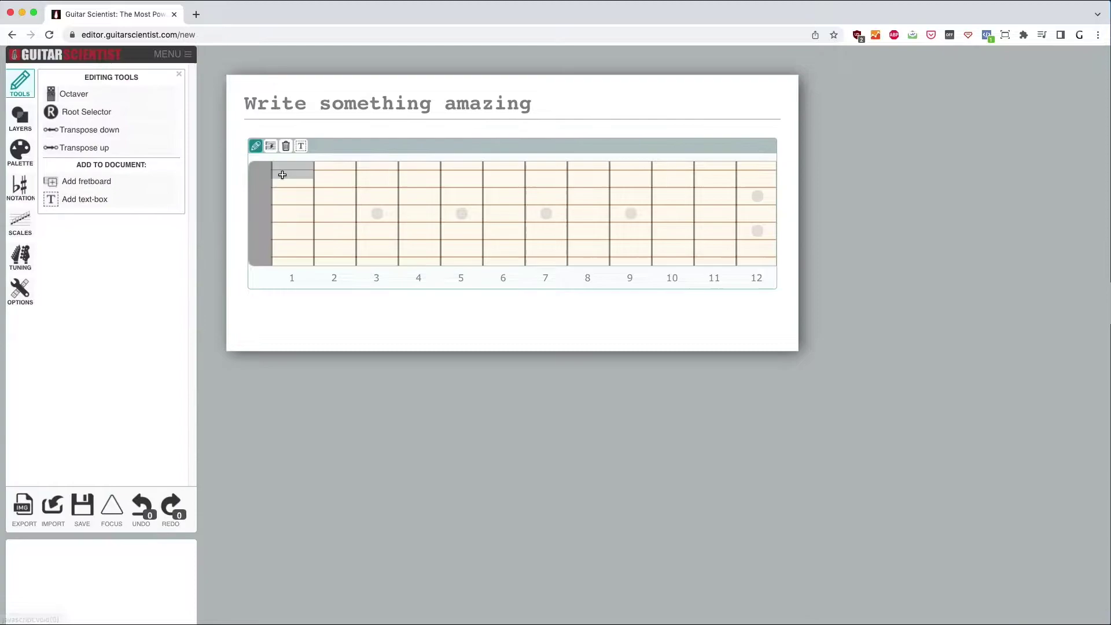
{"action": "left_click", "coordinate": [19, 84]}
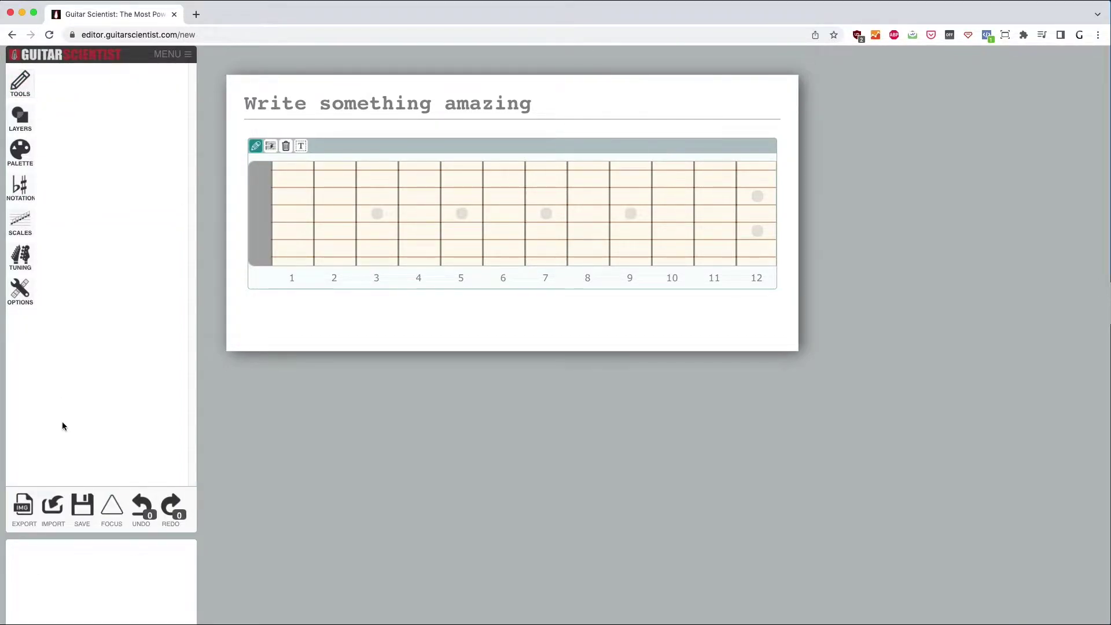
{"action": "left_click", "coordinate": [22, 79]}
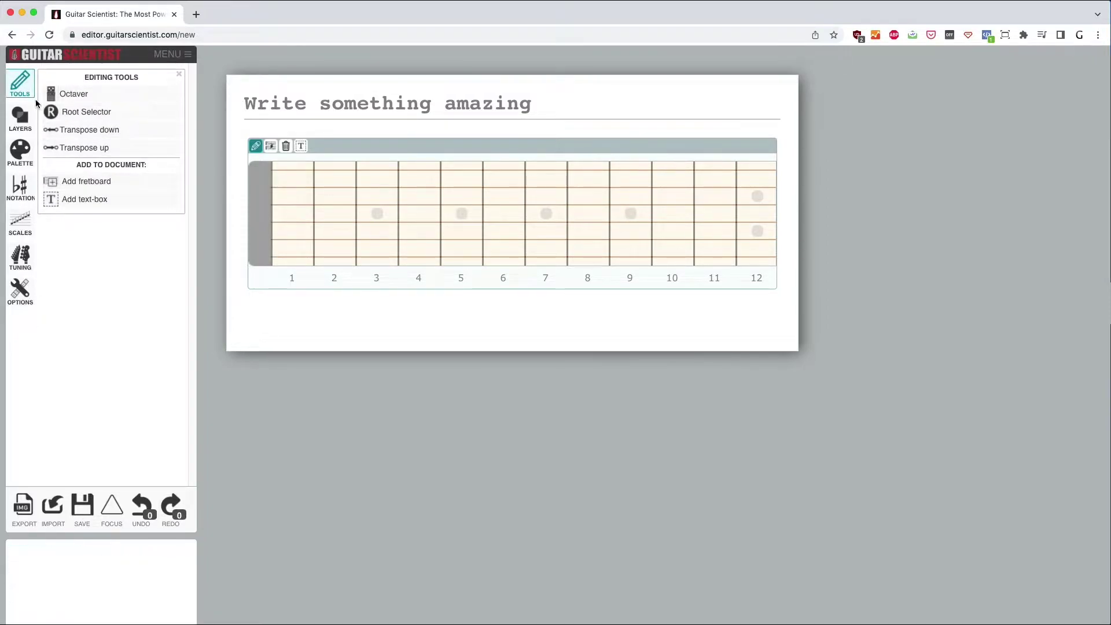
{"action": "left_click", "coordinate": [15, 112]}
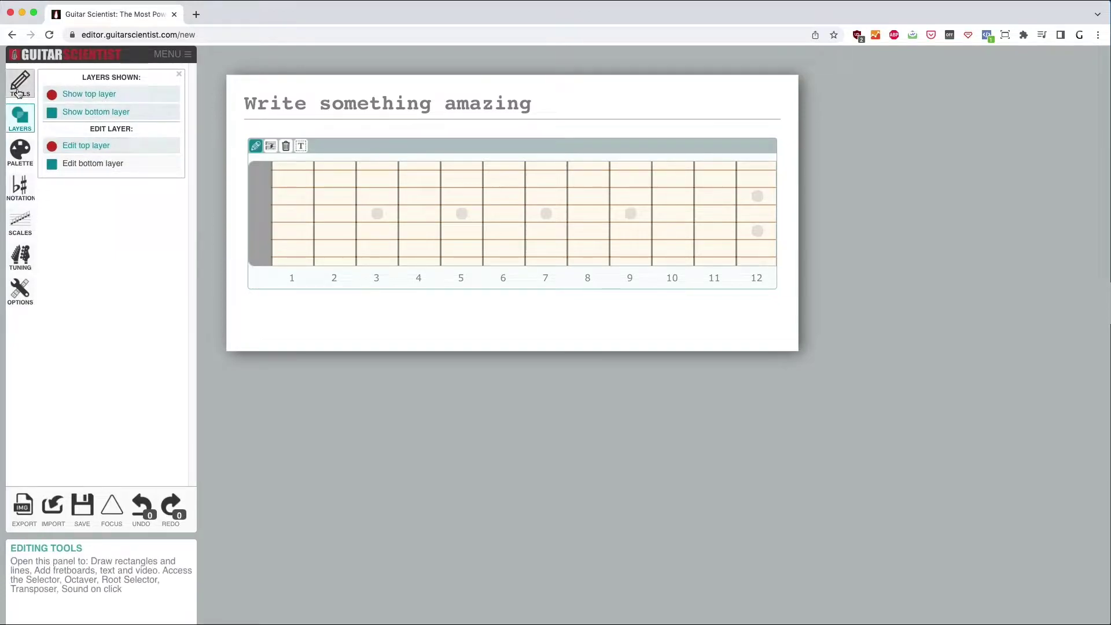
{"action": "left_click", "coordinate": [19, 127]}
Return the interface mode to Large.
{"action": "left_click", "coordinate": [171, 54]}
{"action": "mouse_move", "coordinate": [137, 112]}
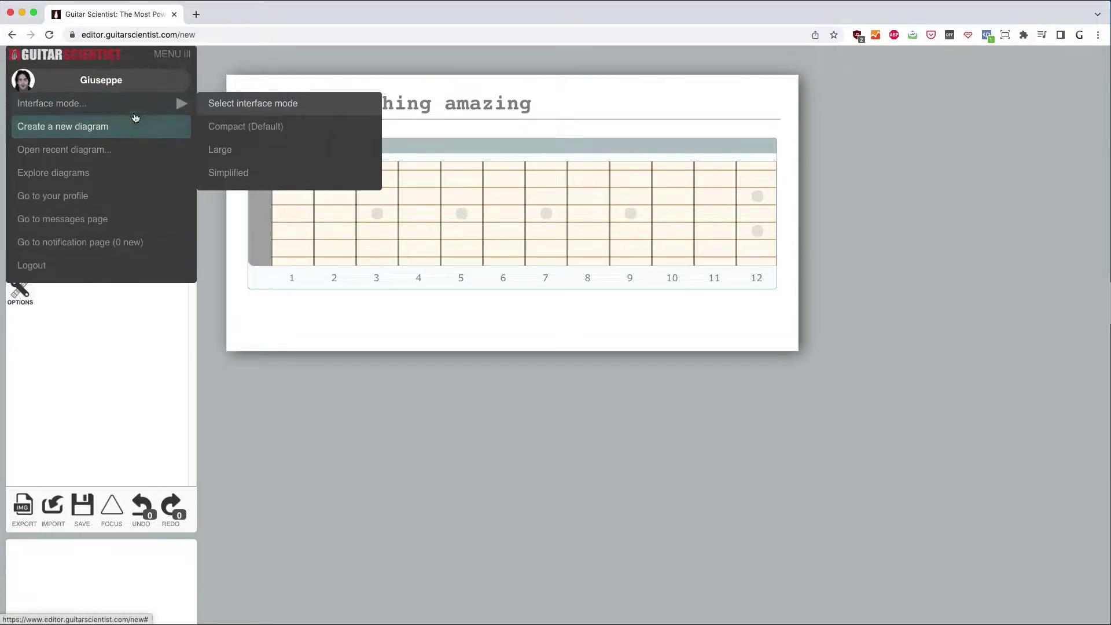
{"action": "left_click", "coordinate": [253, 150]}
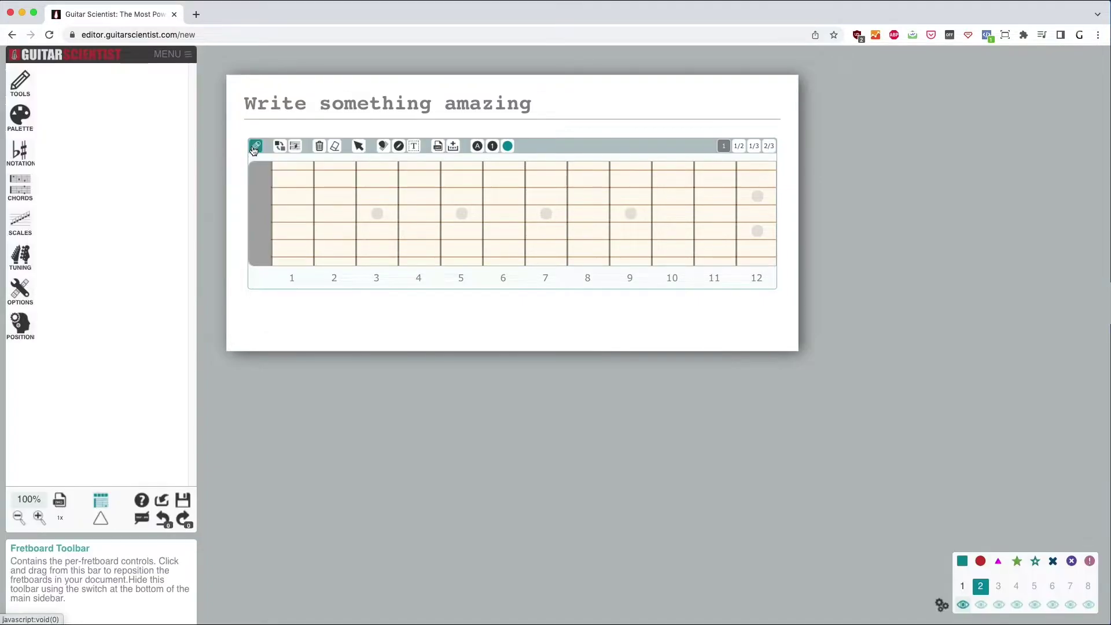
Mark a barre shape with red dots: fret 3 on strings 6, 3, 2 and 1, and fret 5 on strings 5 and 4.
{"action": "left_click", "coordinate": [377, 256]}
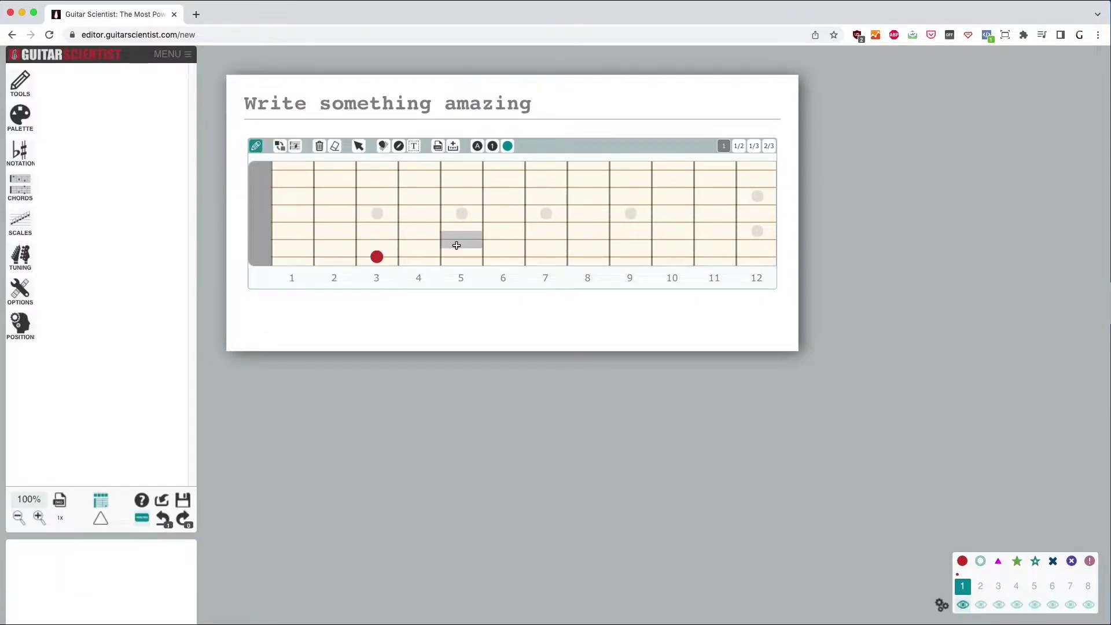
{"action": "left_click", "coordinate": [461, 222]}
{"action": "left_click", "coordinate": [379, 205]}
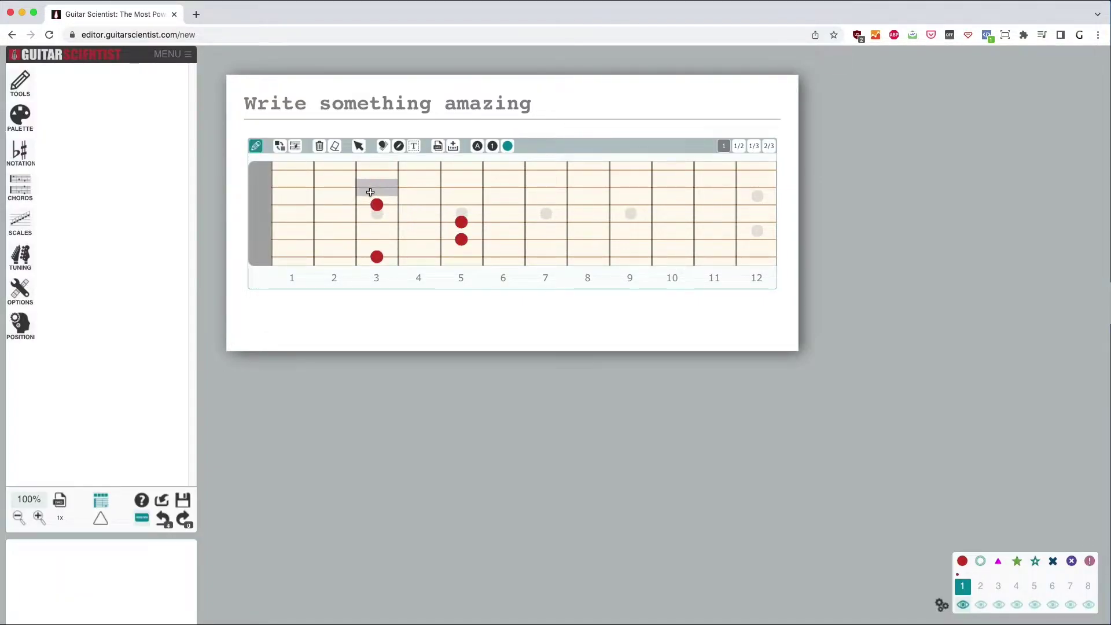
{"action": "left_click", "coordinate": [374, 187]}
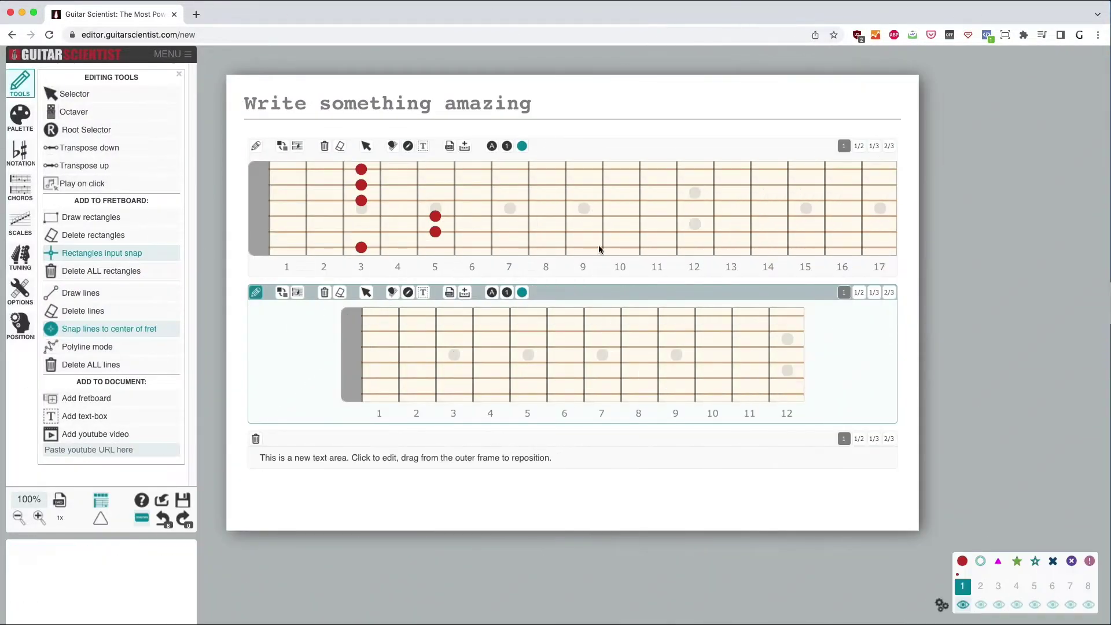
Set the second fretboard's last fret to 9, and enable editing the size of all fretboards to adjust their last fret together.
{"action": "left_click", "coordinate": [24, 88]}
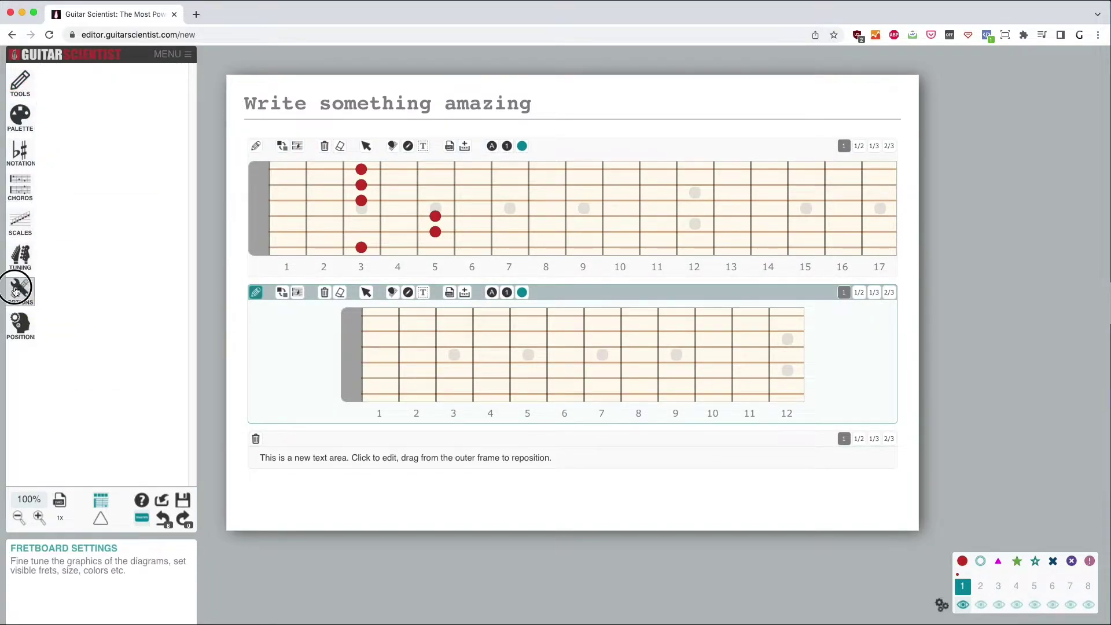
{"action": "left_click", "coordinate": [20, 292]}
{"action": "left_click", "coordinate": [122, 108]}
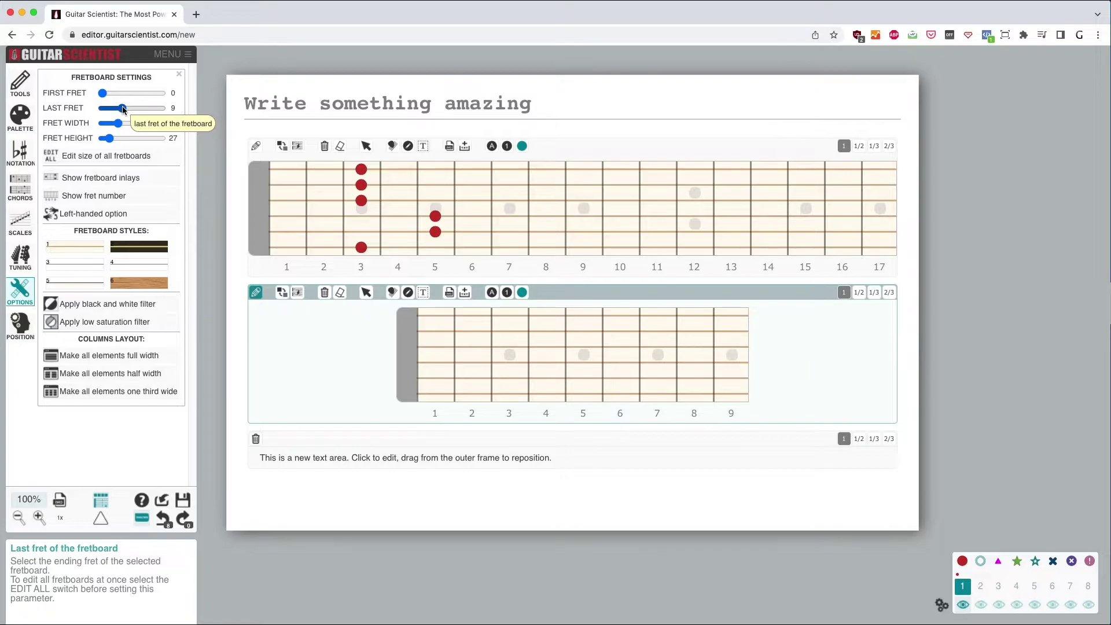
{"action": "left_click", "coordinate": [102, 161]}
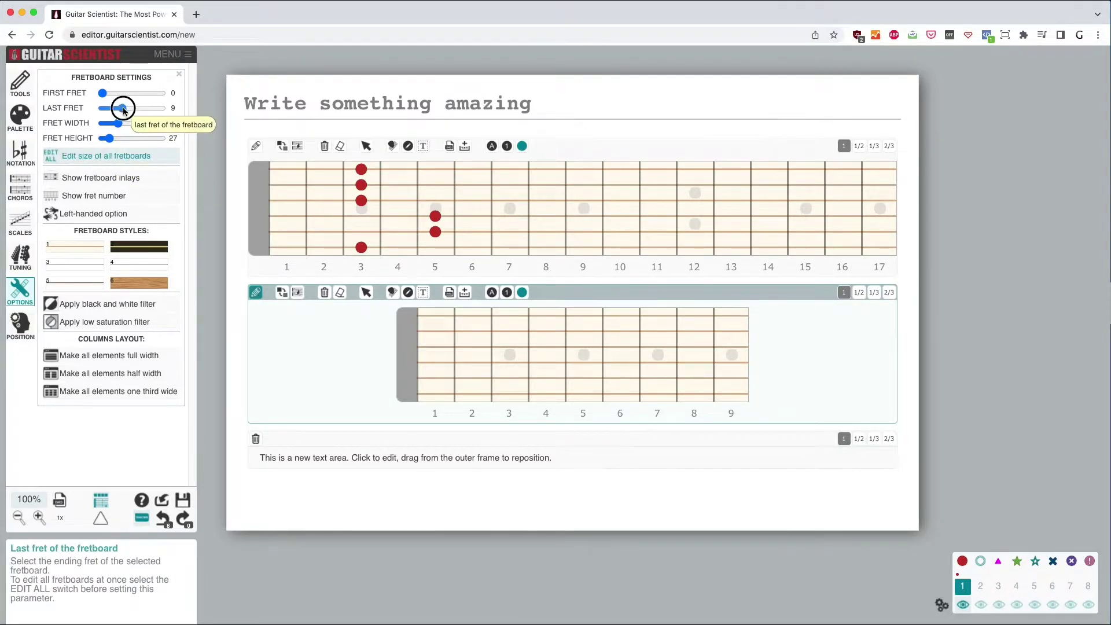
{"action": "left_click_drag", "start_coordinate": [121, 109], "coordinate": [128, 109]}
Add a second fretboard and a text box to the document.
{"action": "left_click", "coordinate": [20, 84]}
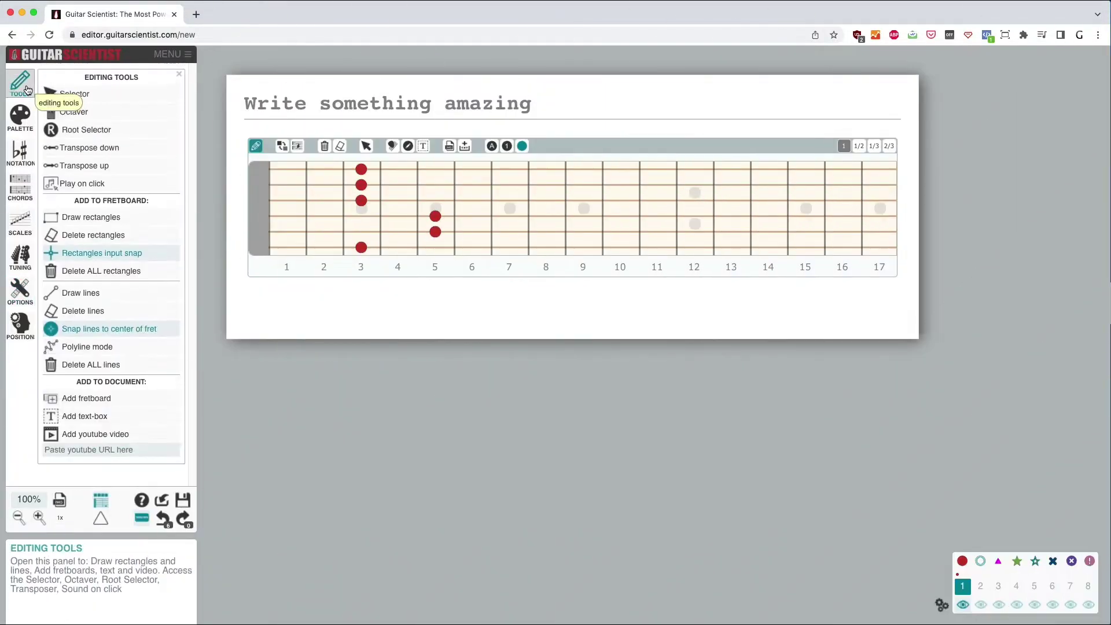
{"action": "left_click", "coordinate": [106, 400]}
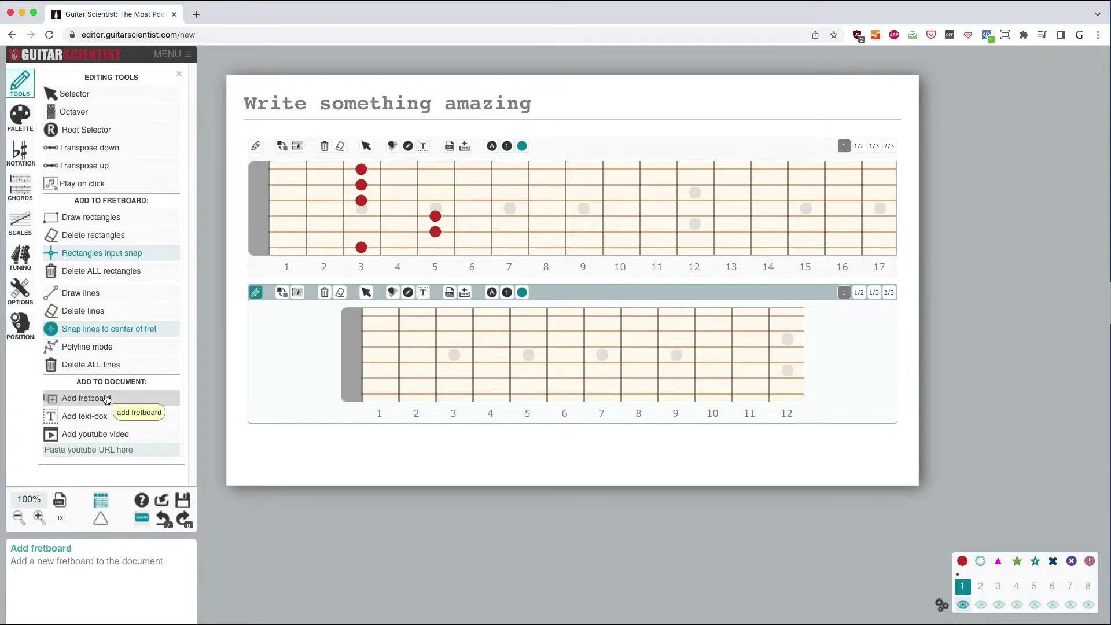
{"action": "left_click", "coordinate": [95, 415]}
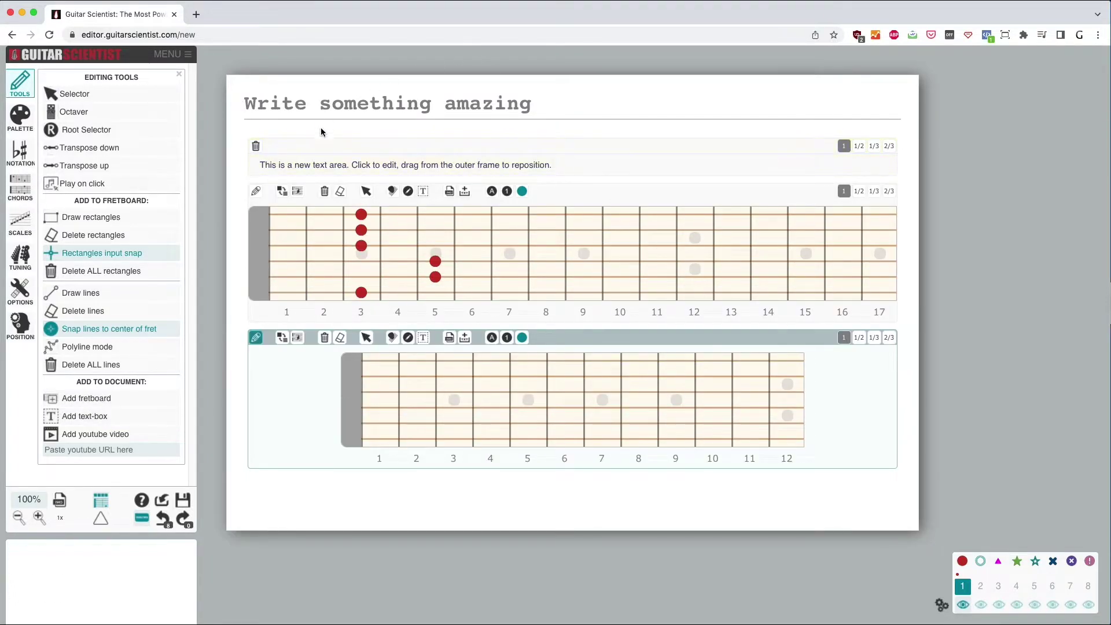
Move the empty fretboard up to the top of the document, and delete the second fretboard entirely.
{"action": "left_click_drag", "start_coordinate": [592, 333], "coordinate": [592, 163]}
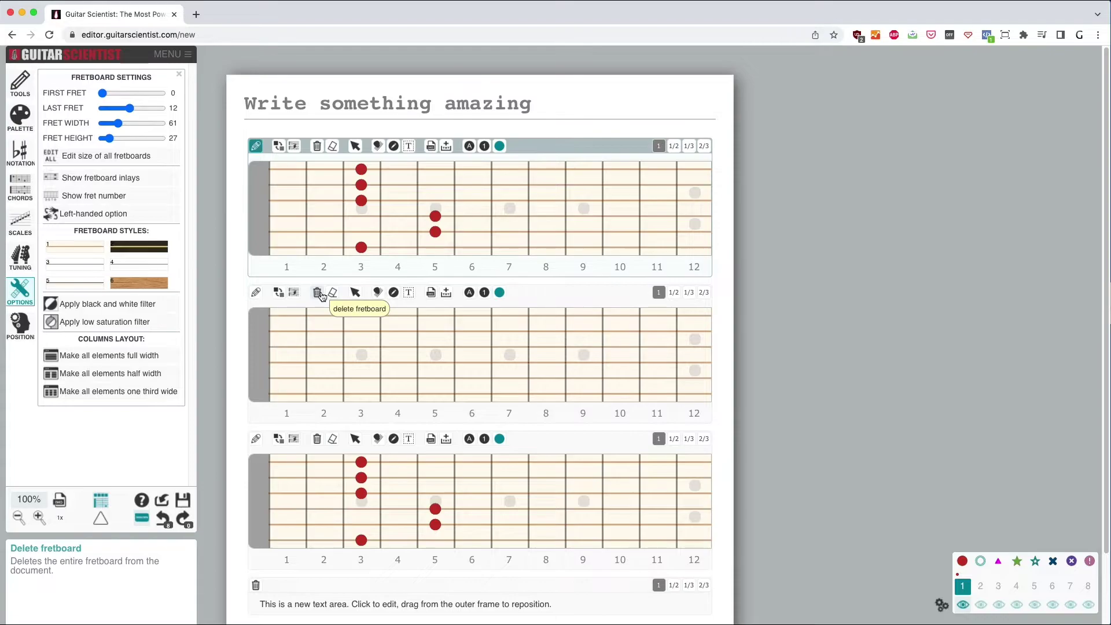
{"action": "left_click", "coordinate": [319, 294]}
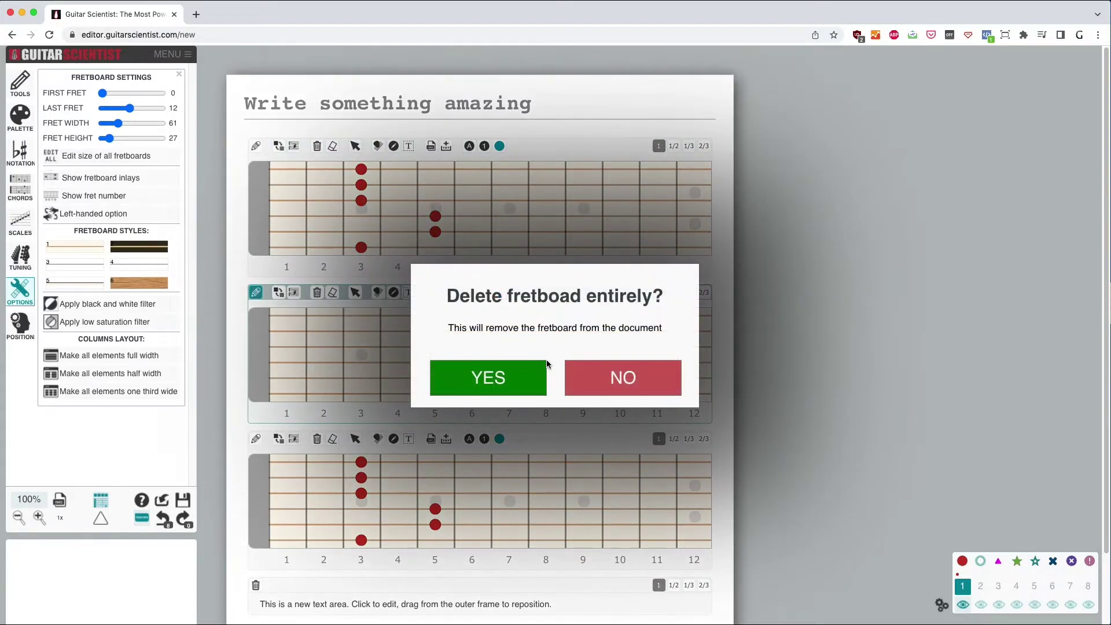
{"action": "left_click", "coordinate": [505, 378]}
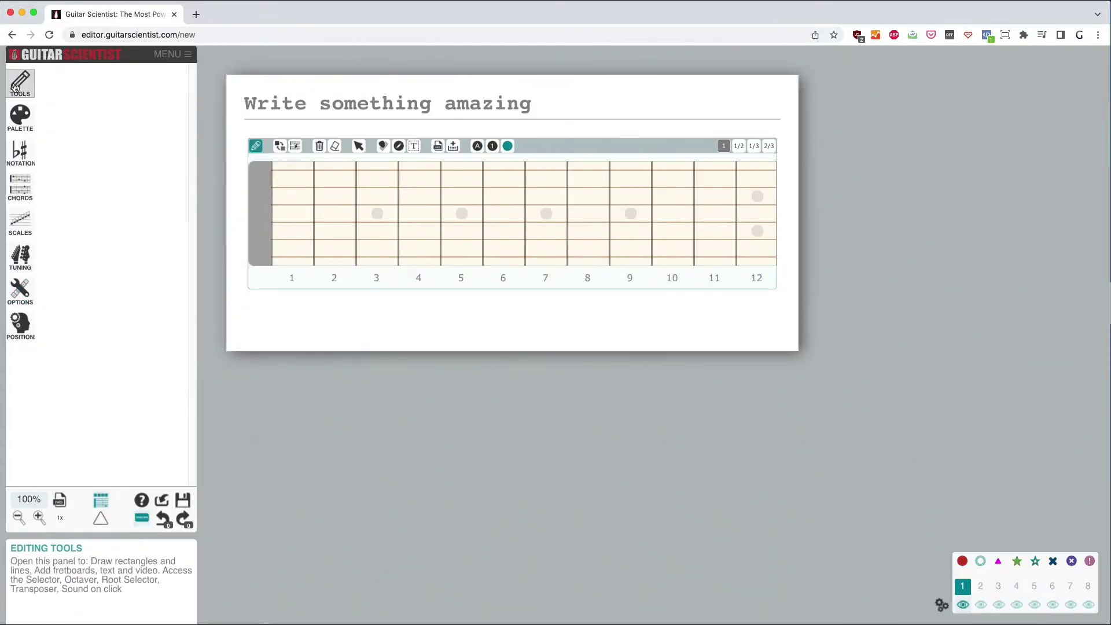
Mark a pentatonic shape with red dots: fret 3 on all strings, fret 5 on strings 5, 4 and 3, fret 6 on strings 6, 2 and 1.
{"action": "left_click", "coordinate": [376, 257]}
{"action": "left_click", "coordinate": [503, 256]}
{"action": "left_click", "coordinate": [377, 239]}
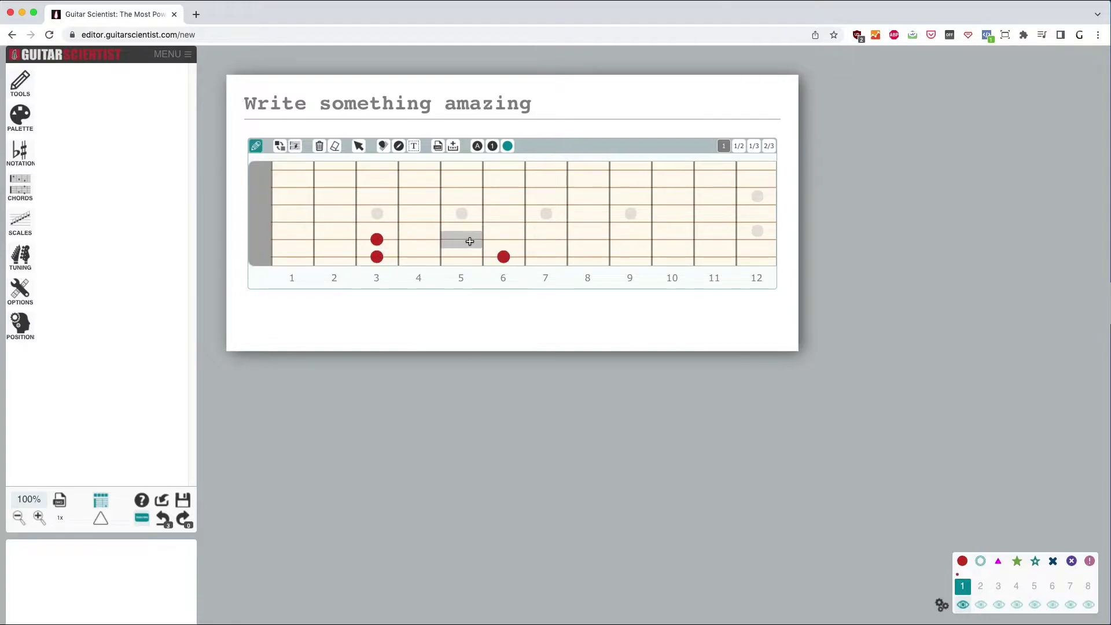
{"action": "left_click", "coordinate": [461, 238]}
{"action": "left_click", "coordinate": [376, 222]}
{"action": "left_click", "coordinate": [461, 222]}
{"action": "left_click", "coordinate": [377, 204]}
{"action": "left_click", "coordinate": [461, 205]}
{"action": "left_click", "coordinate": [377, 186]}
{"action": "left_click", "coordinate": [377, 170]}
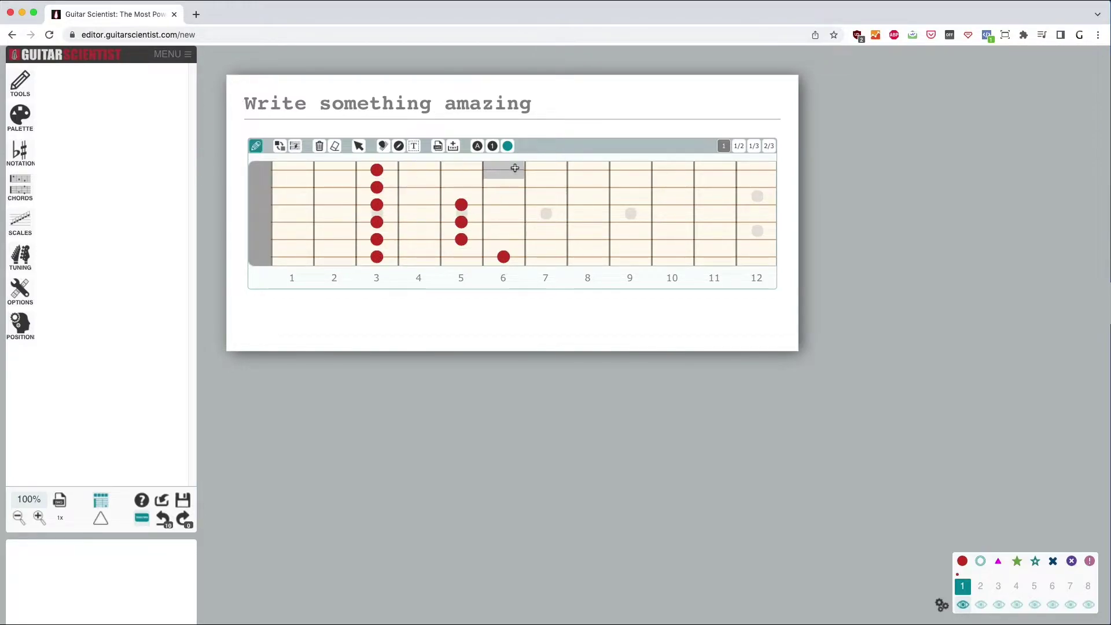
{"action": "left_click", "coordinate": [503, 170]}
{"action": "left_click", "coordinate": [504, 186]}
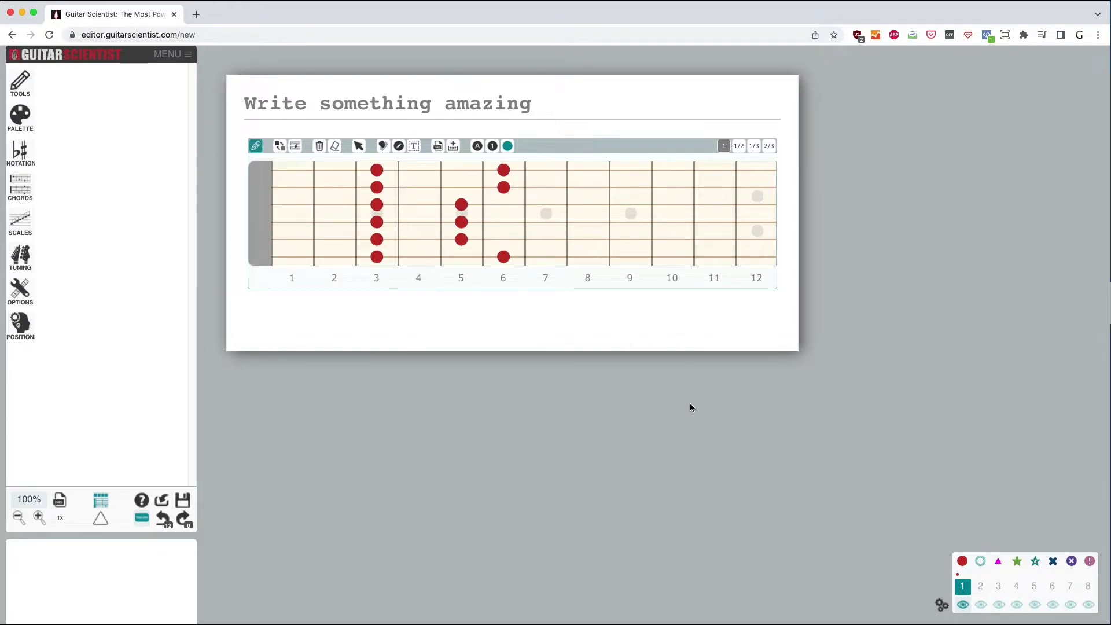
On layer 2, add ring markers at fret 3 on strings 6, 3, 2 and 1, and at fret 5 on strings 5 and 4.
{"action": "left_click", "coordinate": [980, 586]}
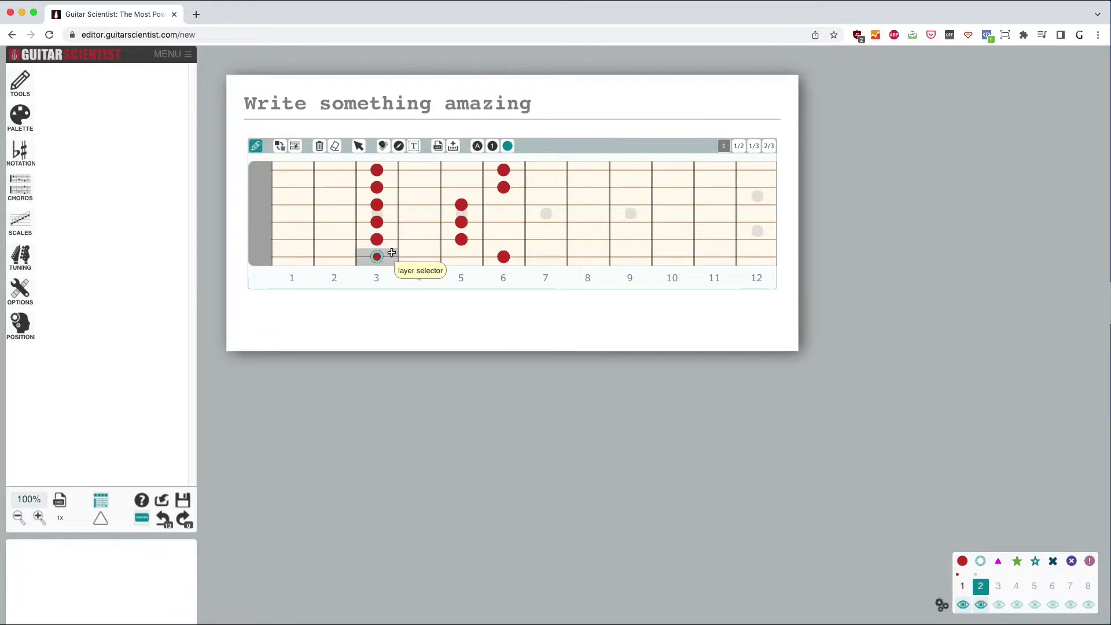
{"action": "left_click", "coordinate": [461, 239]}
{"action": "left_click", "coordinate": [464, 221]}
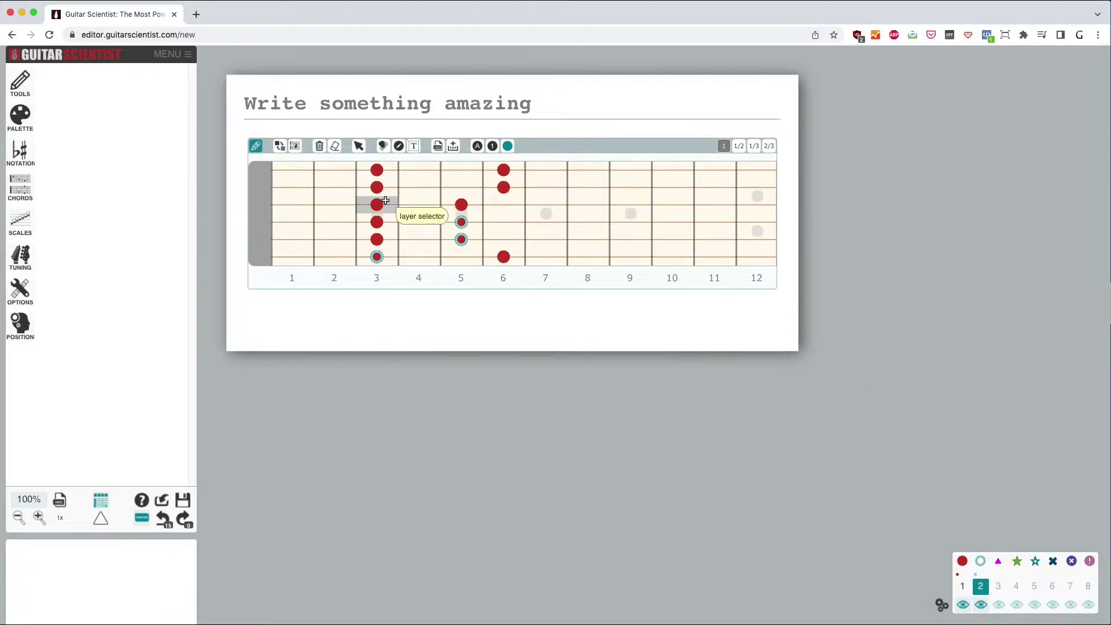
{"action": "left_click", "coordinate": [376, 204]}
{"action": "left_click", "coordinate": [376, 187]}
{"action": "left_click", "coordinate": [375, 169]}
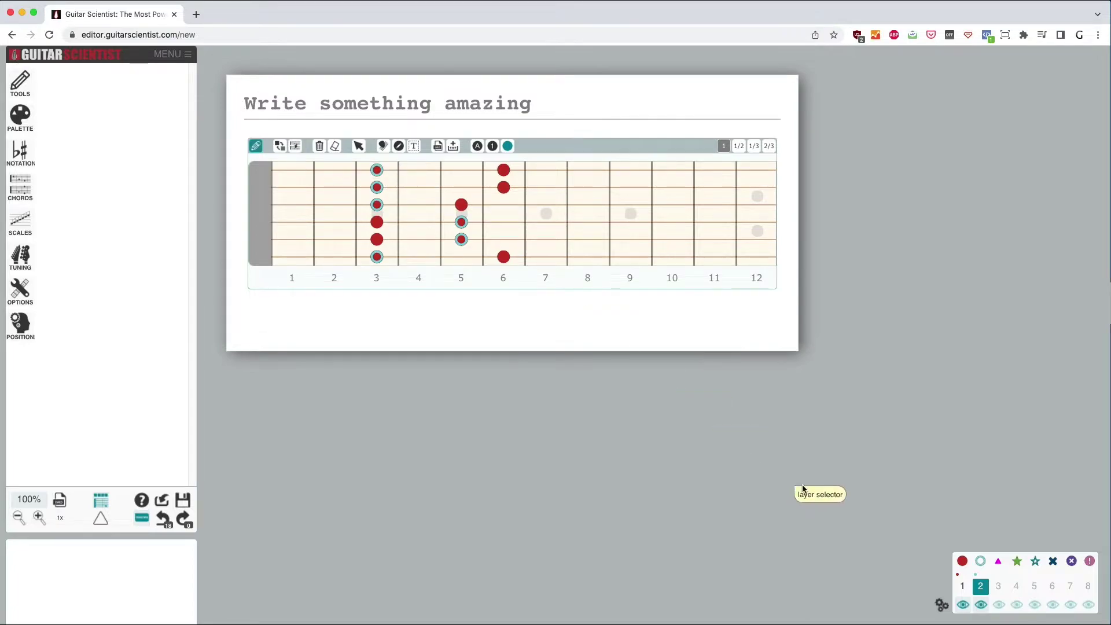
Hide and show layer 2, and do the same with layer 1, to view each layer separately.
{"action": "left_click", "coordinate": [981, 605]}
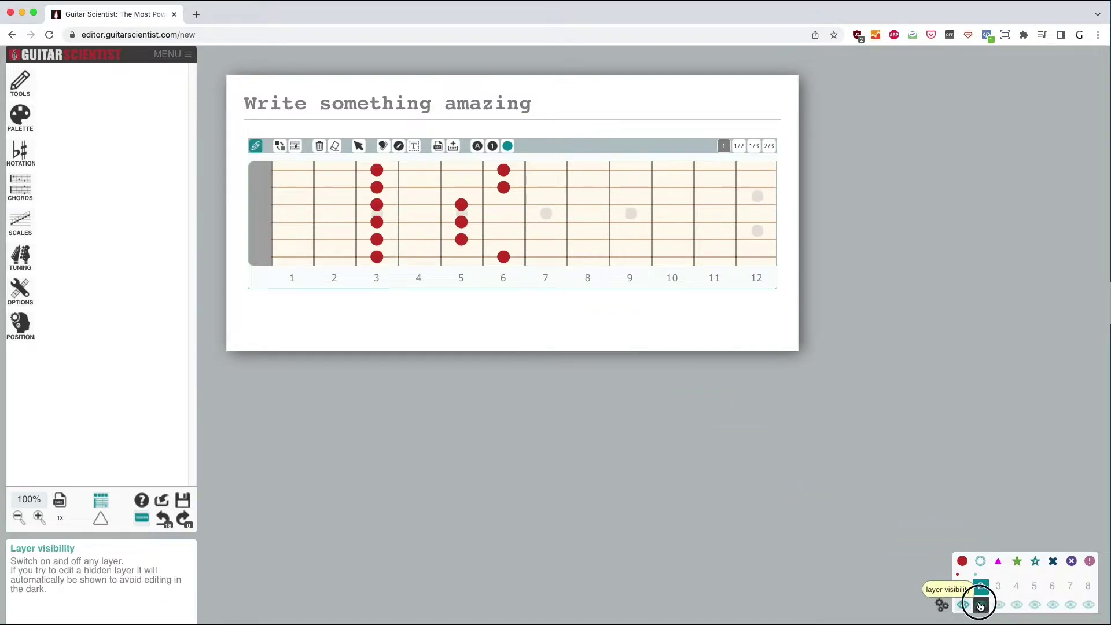
{"action": "left_click", "coordinate": [982, 605]}
{"action": "left_click", "coordinate": [963, 605]}
{"action": "left_click", "coordinate": [963, 606]}
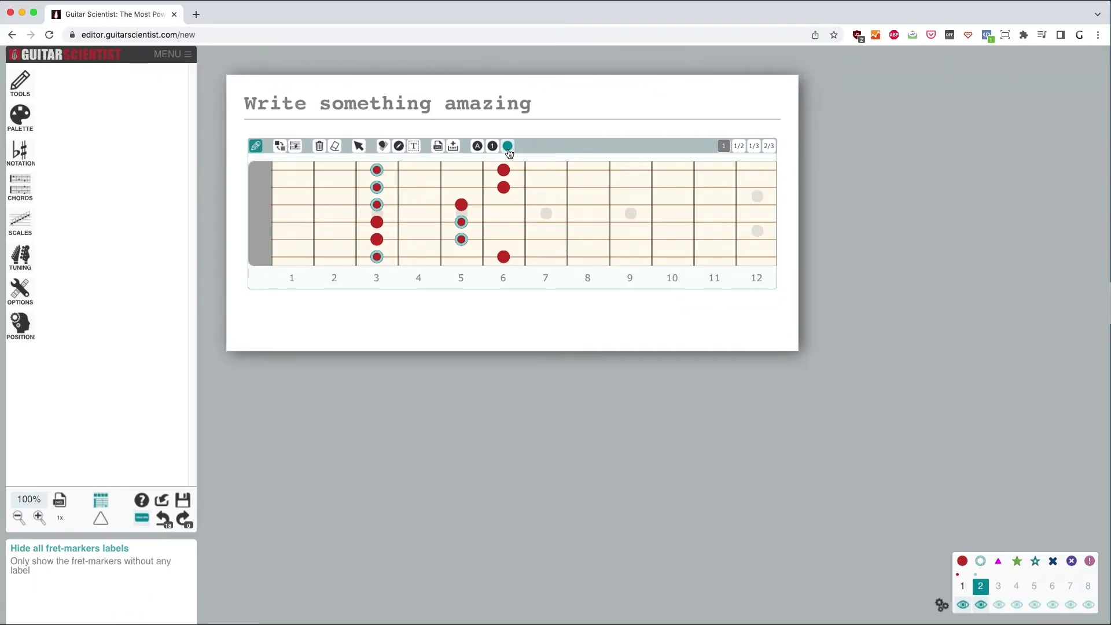
Show interval names on the fretboard and set the root note to fret 3 of string 6 with the Root Selector.
{"action": "left_click", "coordinate": [492, 147]}
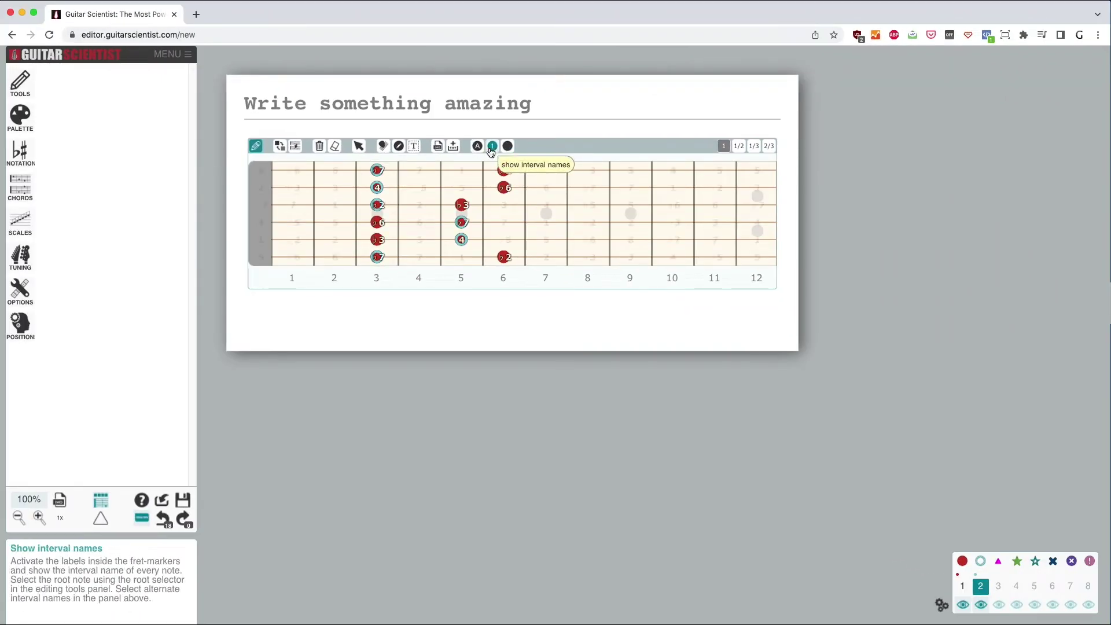
{"action": "left_click", "coordinate": [20, 84]}
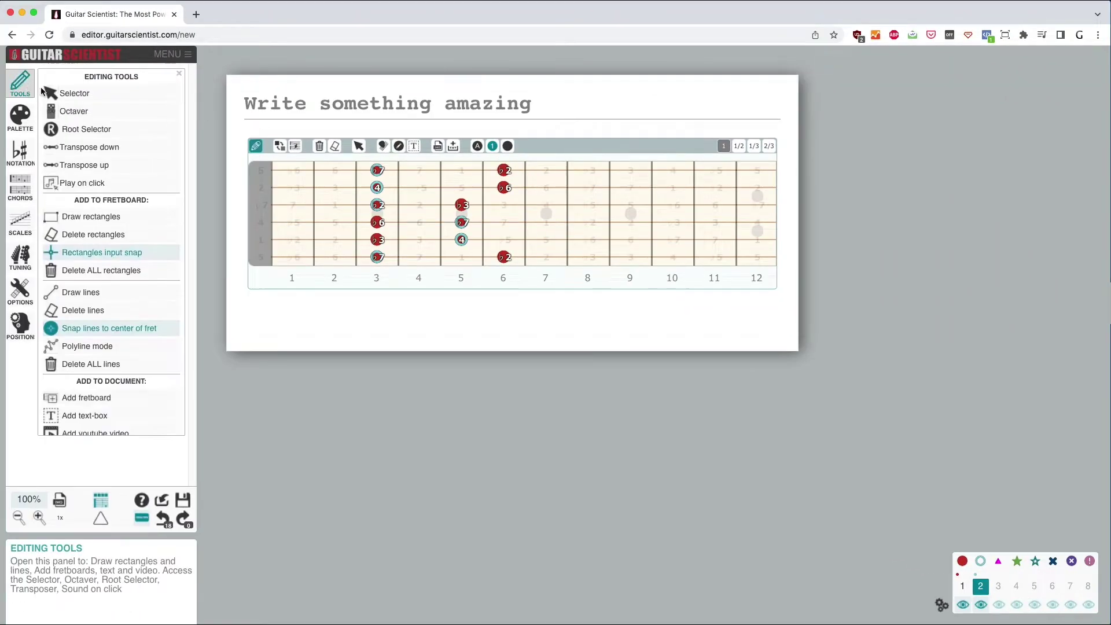
{"action": "left_click", "coordinate": [99, 132]}
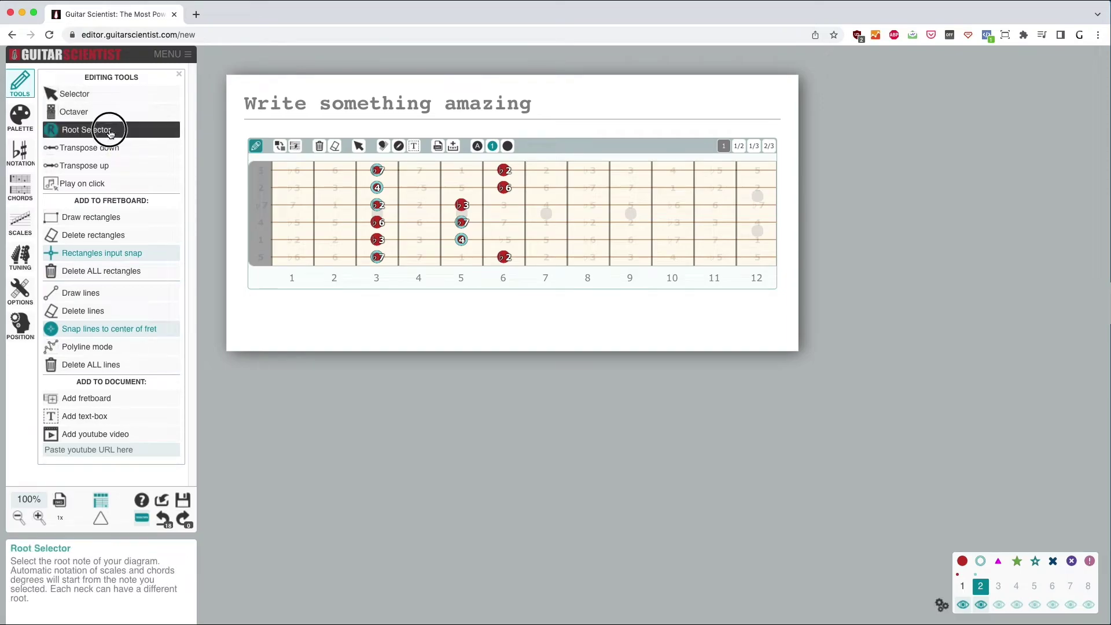
{"action": "left_click", "coordinate": [380, 264]}
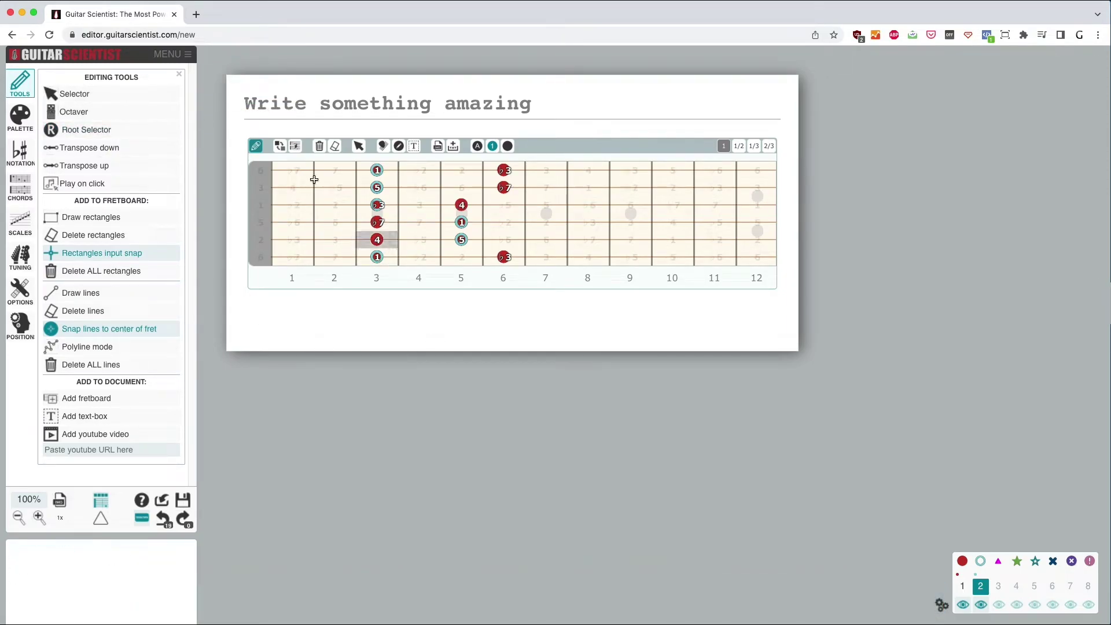
{"action": "left_click", "coordinate": [20, 84]}
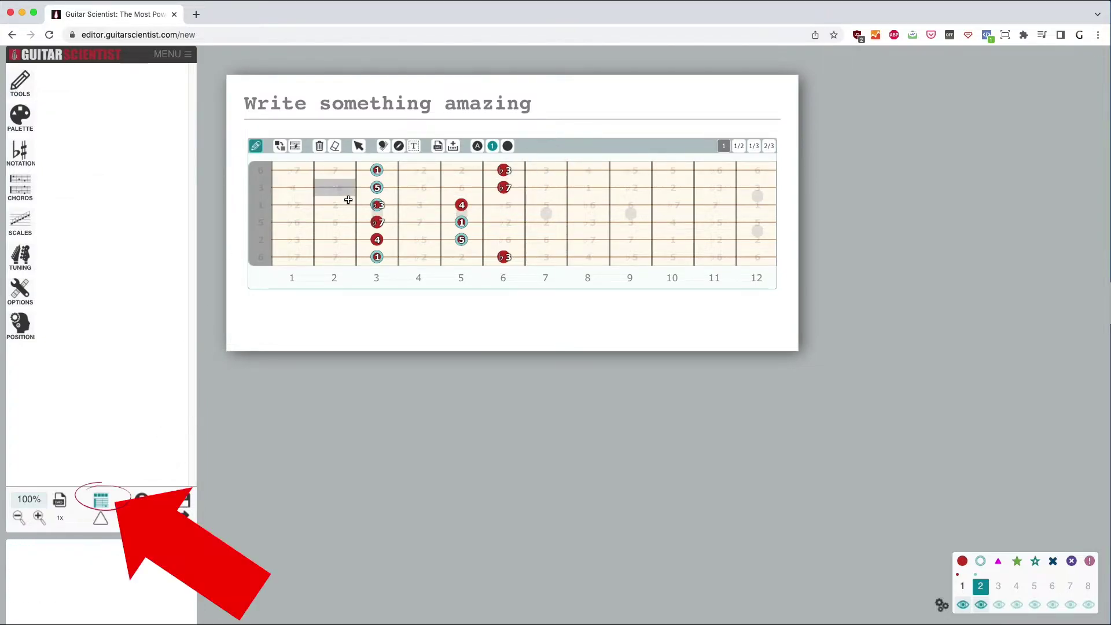
Hide the fretboard's editing controls, and switch focus mode on and off again.
{"action": "left_click", "coordinate": [101, 502]}
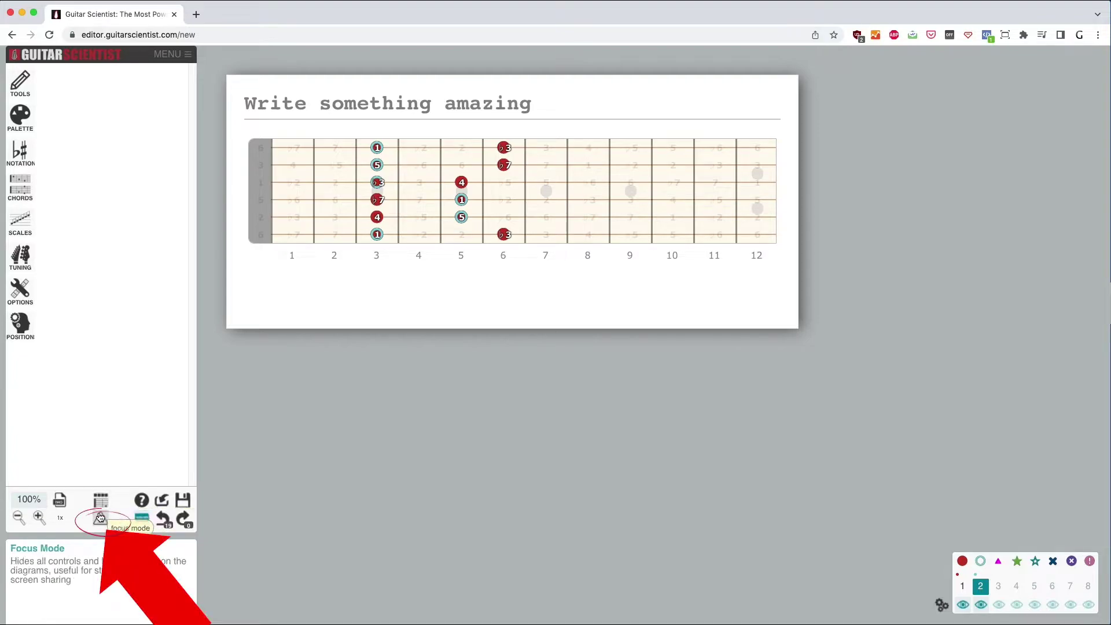
{"action": "left_click", "coordinate": [100, 519]}
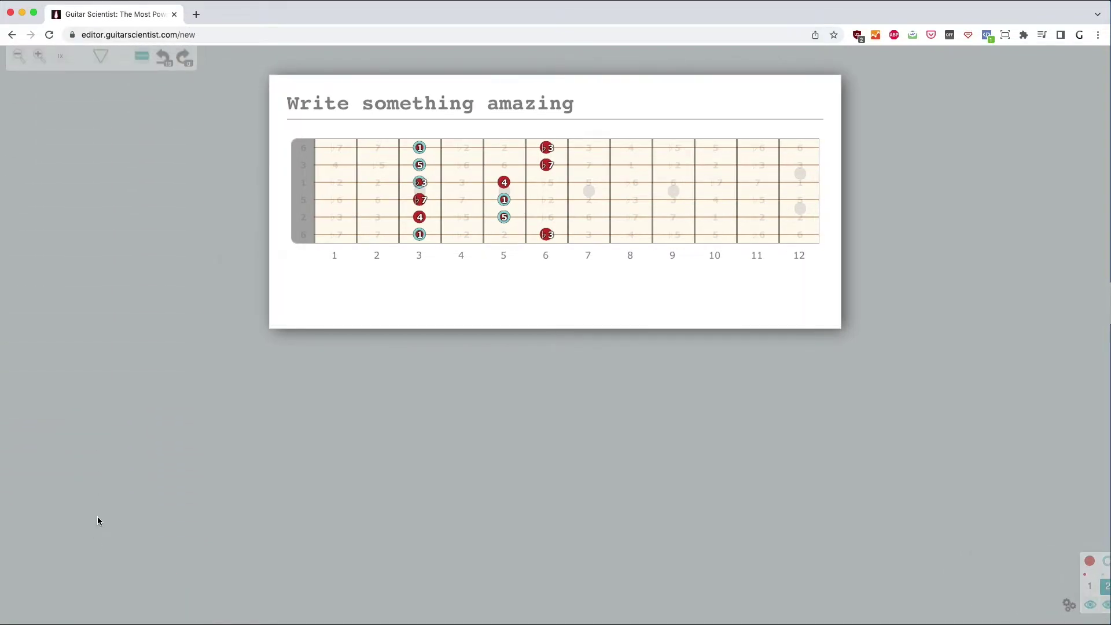
{"action": "left_click", "coordinate": [99, 77]}
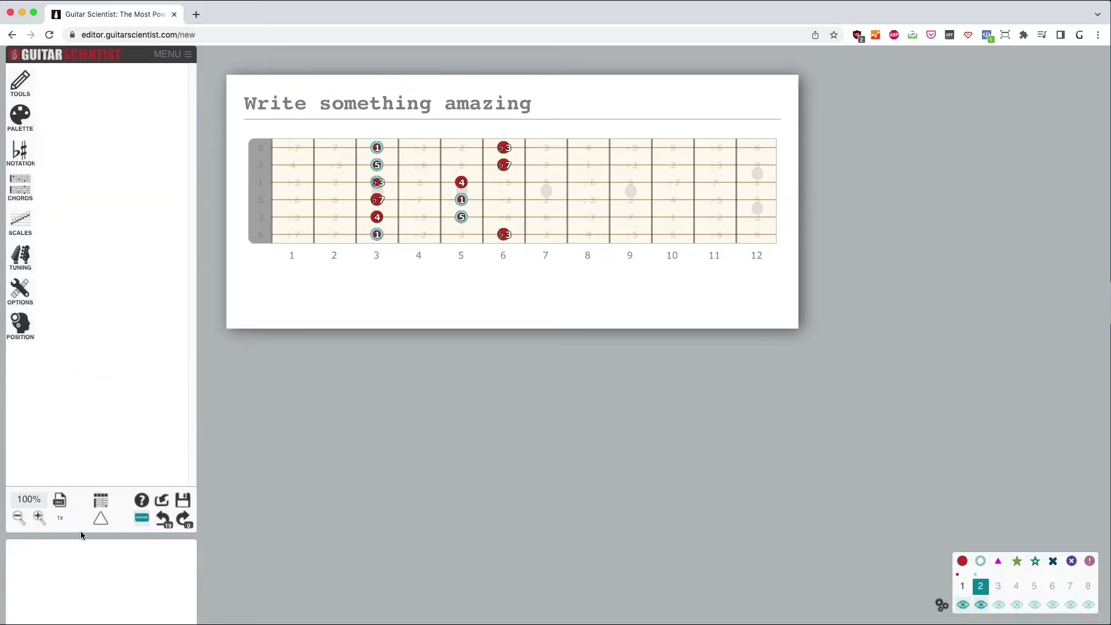
Title the diagram "G minor chord an pentatonic scale" and save it to the account with the guitar tag, accepting the switch to the saved document.
{"action": "left_click", "coordinate": [310, 104]}
{"action": "type", "text": "G minor chord an pentatonic scale"}
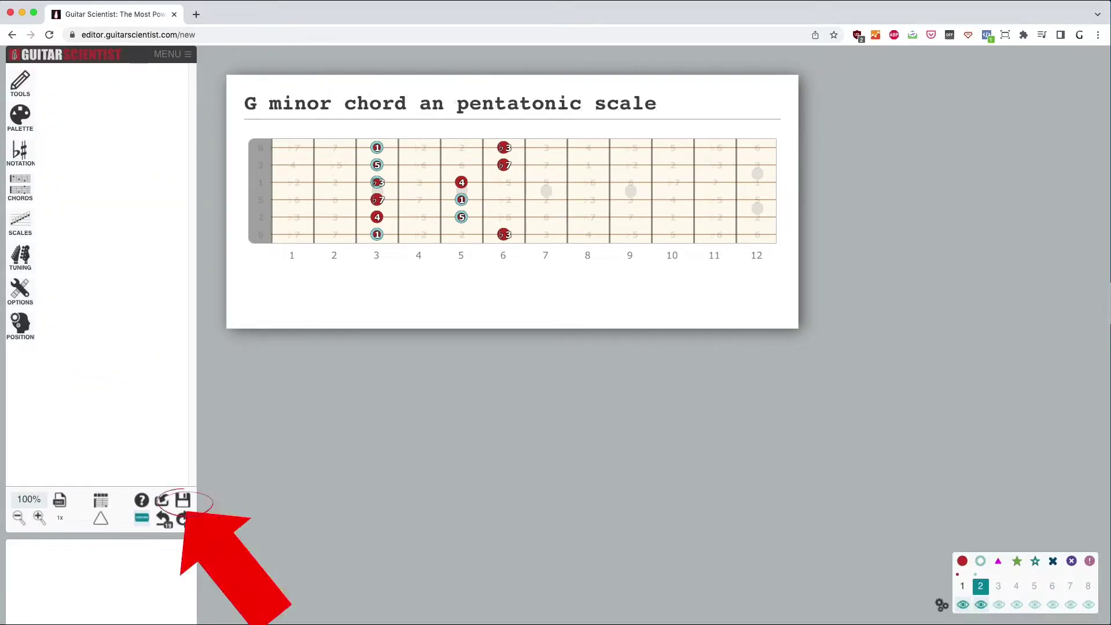
{"action": "left_click", "coordinate": [181, 501]}
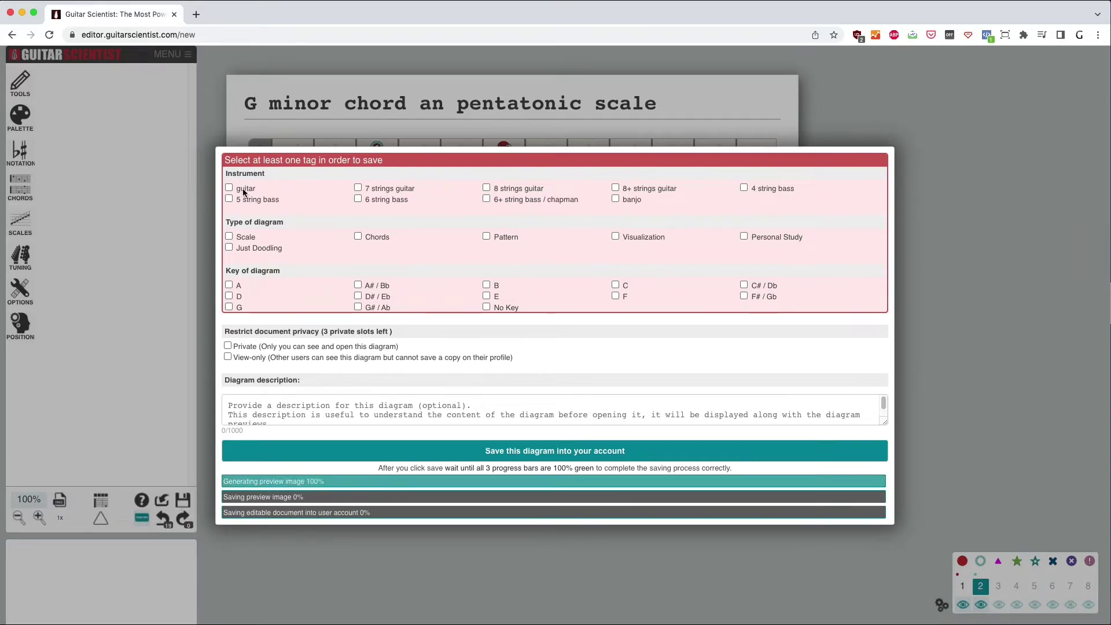
{"action": "left_click", "coordinate": [229, 188]}
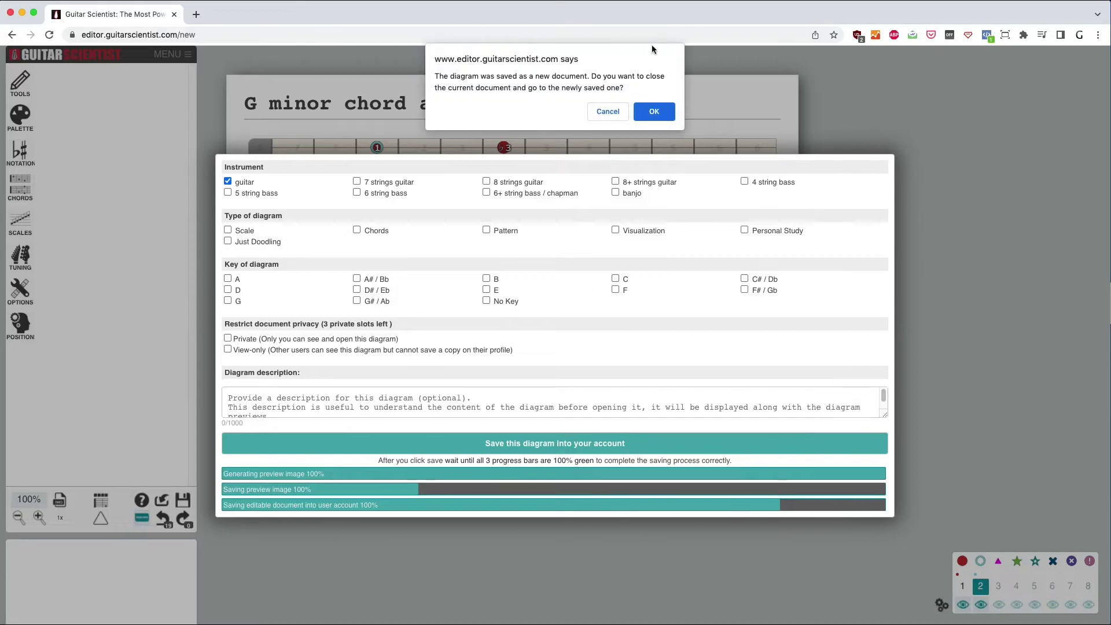
{"action": "left_click", "coordinate": [655, 116]}
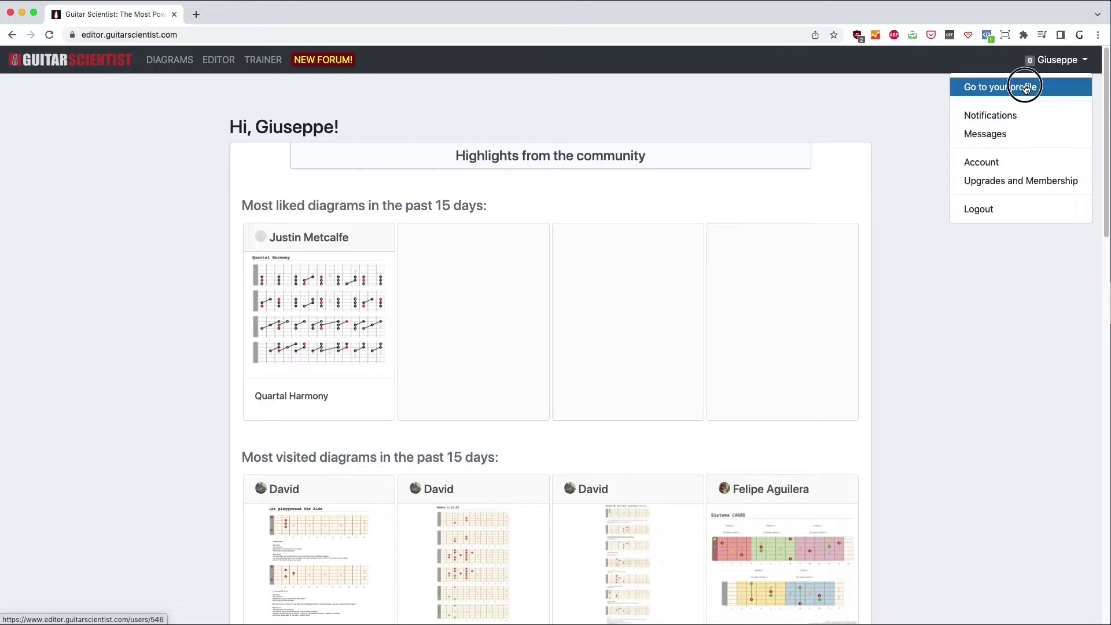
View the saved diagram's image page from the user profile, and return to open the diagram in the editor.
{"action": "left_click", "coordinate": [1025, 87]}
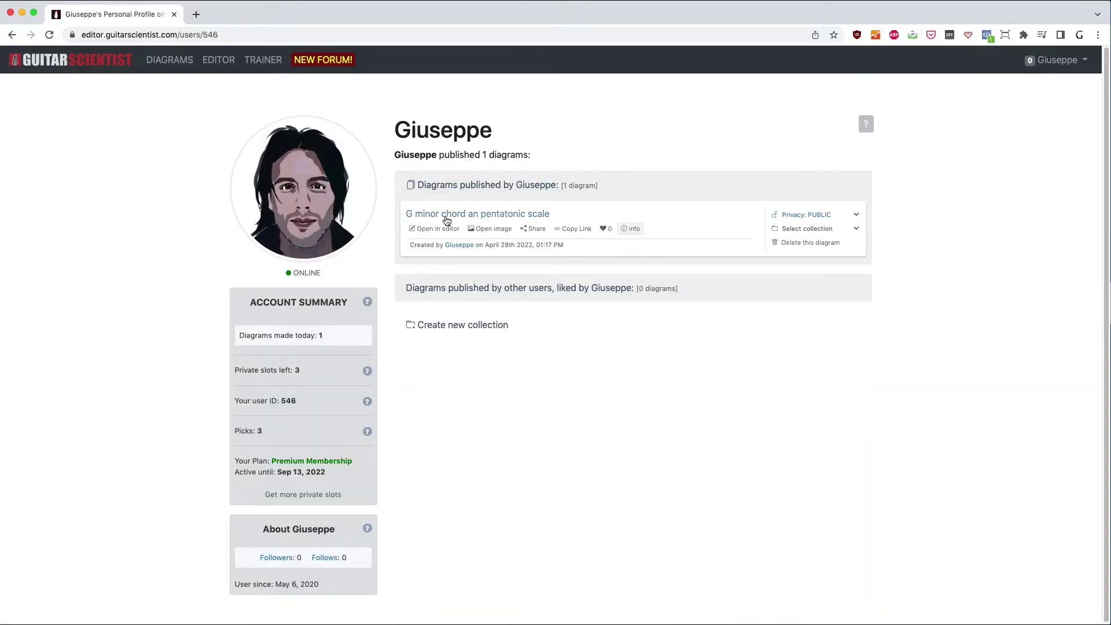
{"action": "left_click", "coordinate": [489, 230]}
{"action": "left_click", "coordinate": [512, 239]}
{"action": "left_click", "coordinate": [512, 239]}
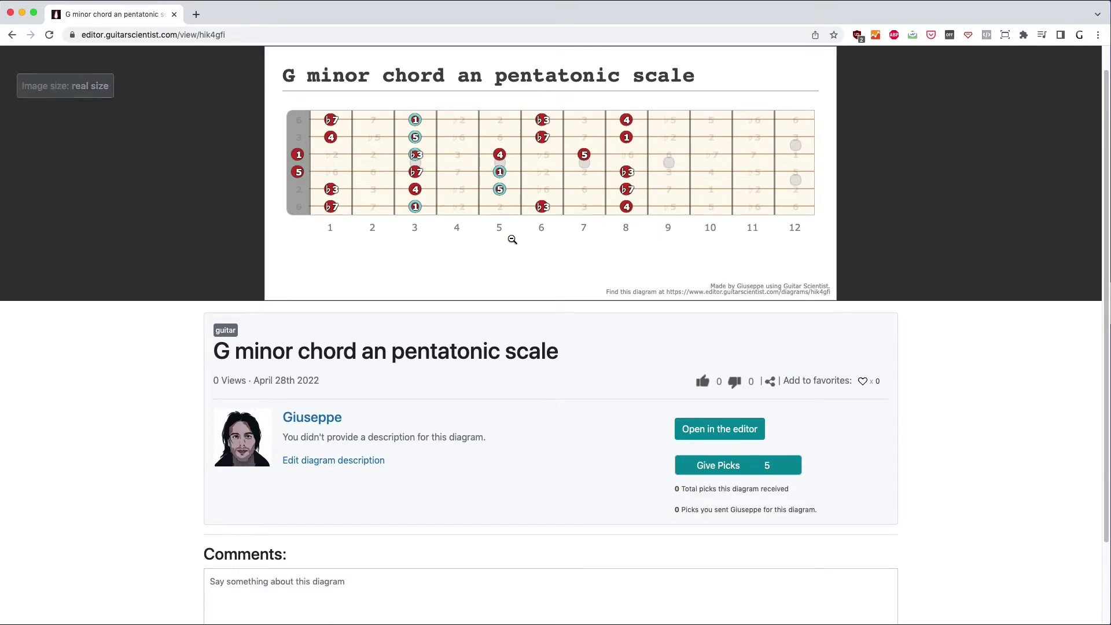
{"action": "left_click", "coordinate": [11, 34]}
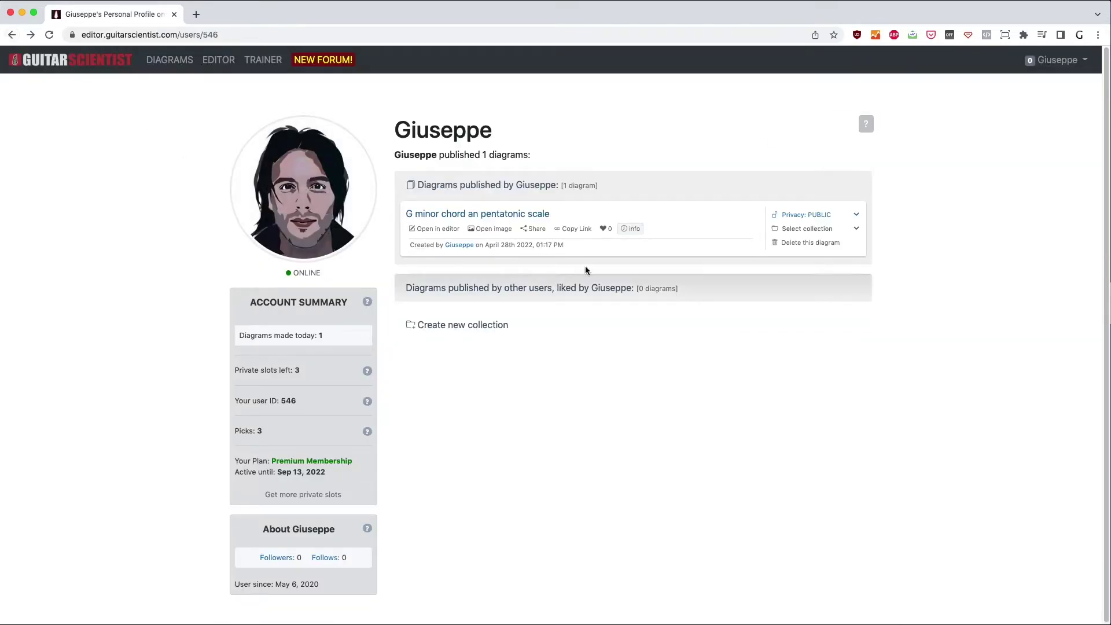
{"action": "left_click", "coordinate": [437, 229]}
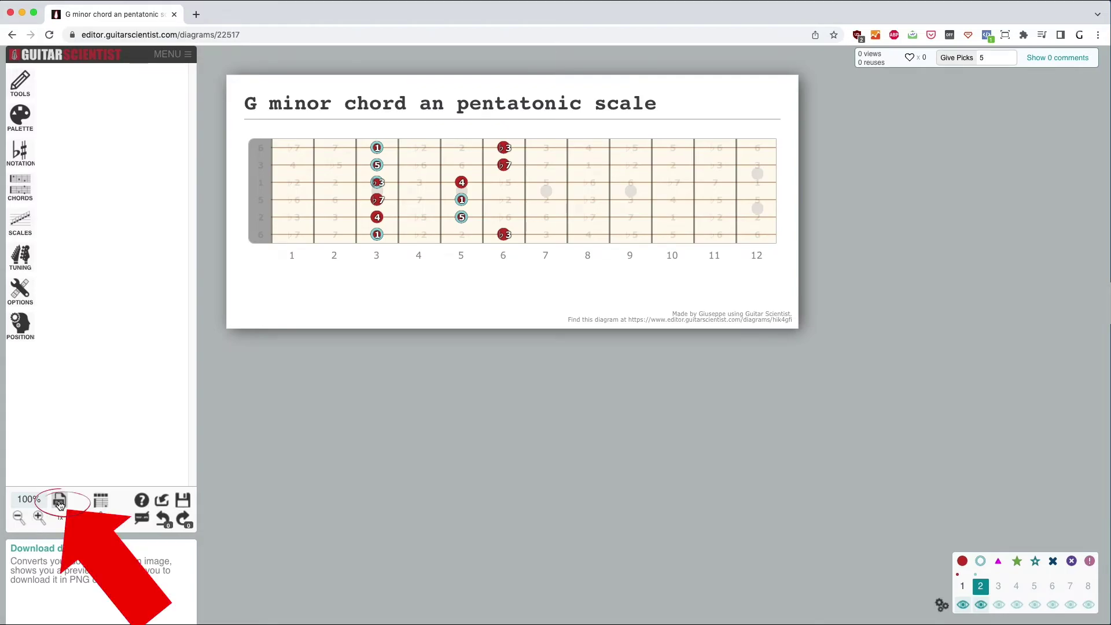
Preview the diagram as a downloadable image, change the image quality setting, and generate the image again.
{"action": "left_click", "coordinate": [59, 501]}
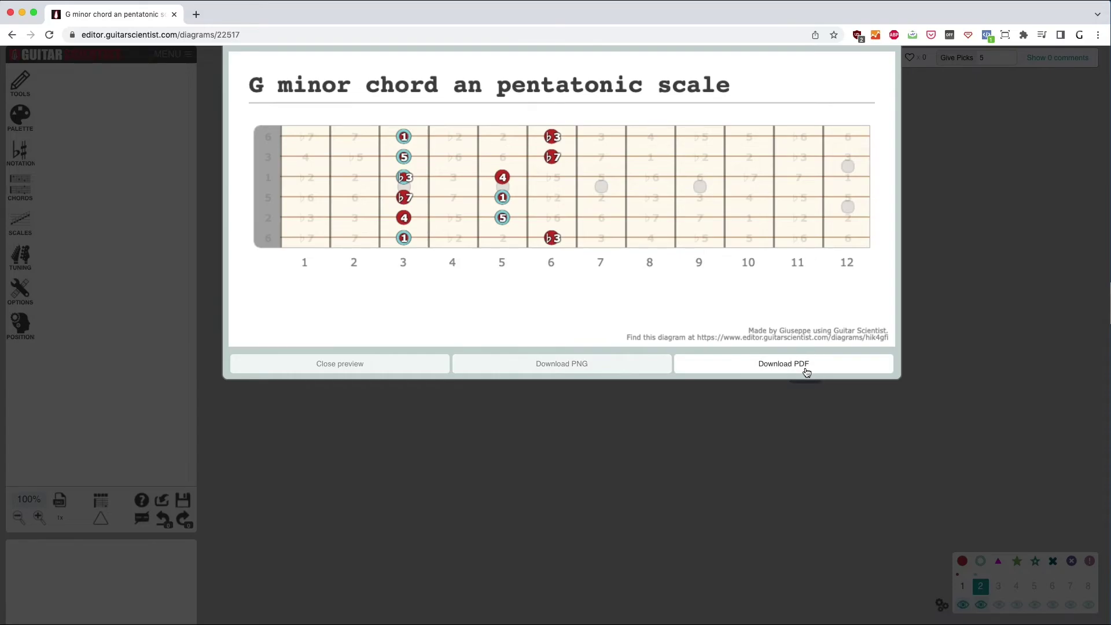
{"action": "left_click", "coordinate": [310, 364]}
{"action": "left_click", "coordinate": [59, 519]}
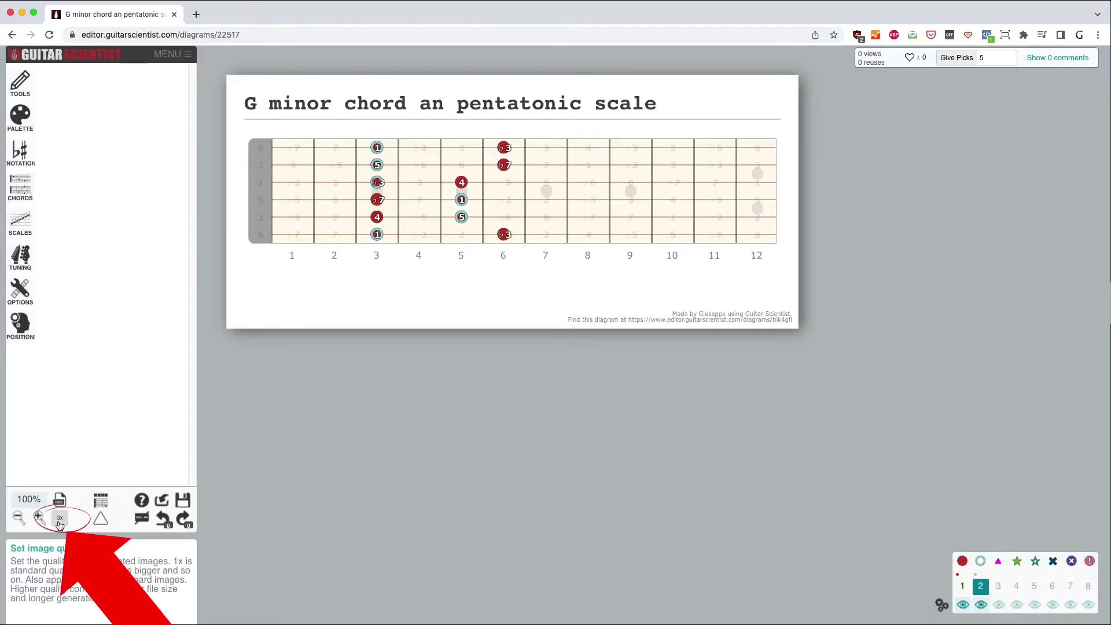
{"action": "left_click", "coordinate": [61, 523]}
{"action": "left_click", "coordinate": [60, 500]}
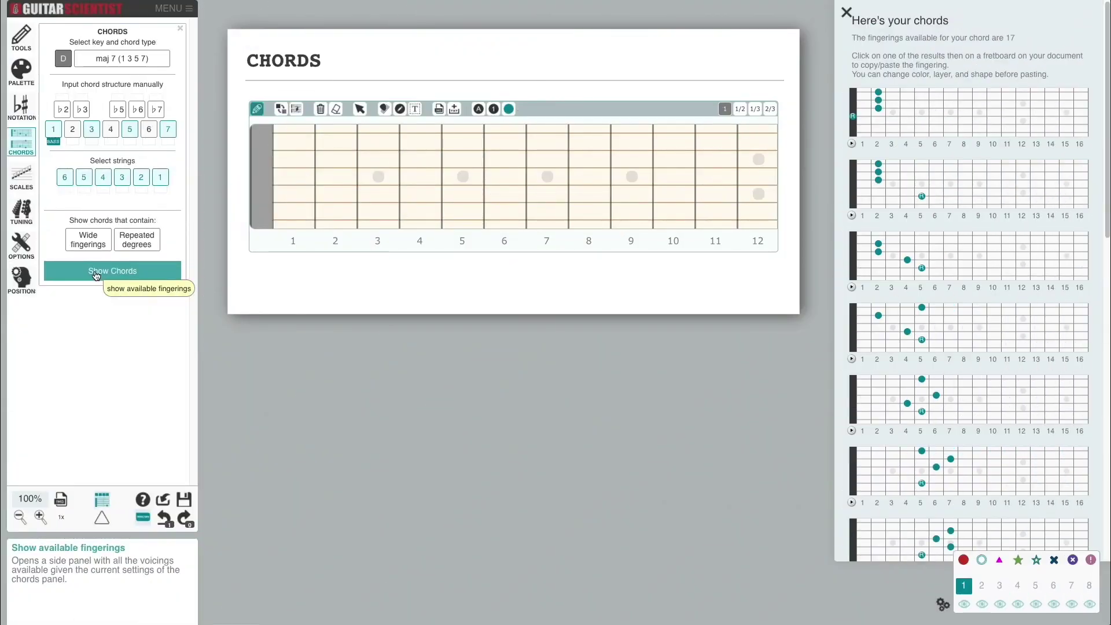
Copy the fifth D maj 7 fingering from the chord results onto the empty fretboard.
{"action": "left_click", "coordinate": [965, 401]}
{"action": "left_click", "coordinate": [421, 169]}
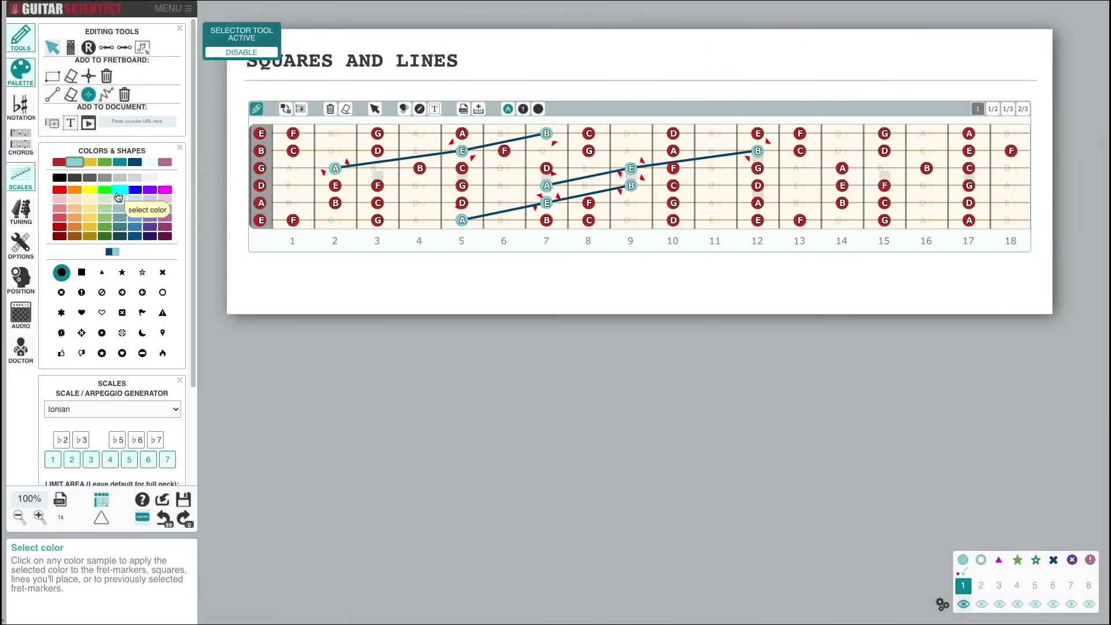
Recolor the selected light-blue fret markers to teal and disable the Selector tool.
{"action": "left_click", "coordinate": [119, 162]}
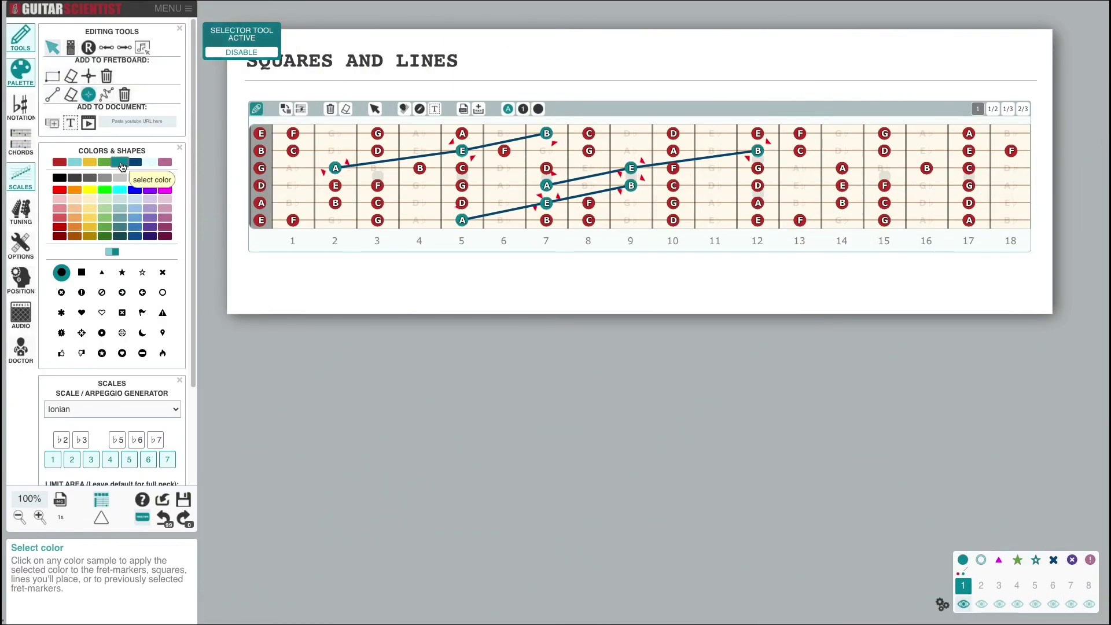
{"action": "left_click", "coordinate": [241, 52]}
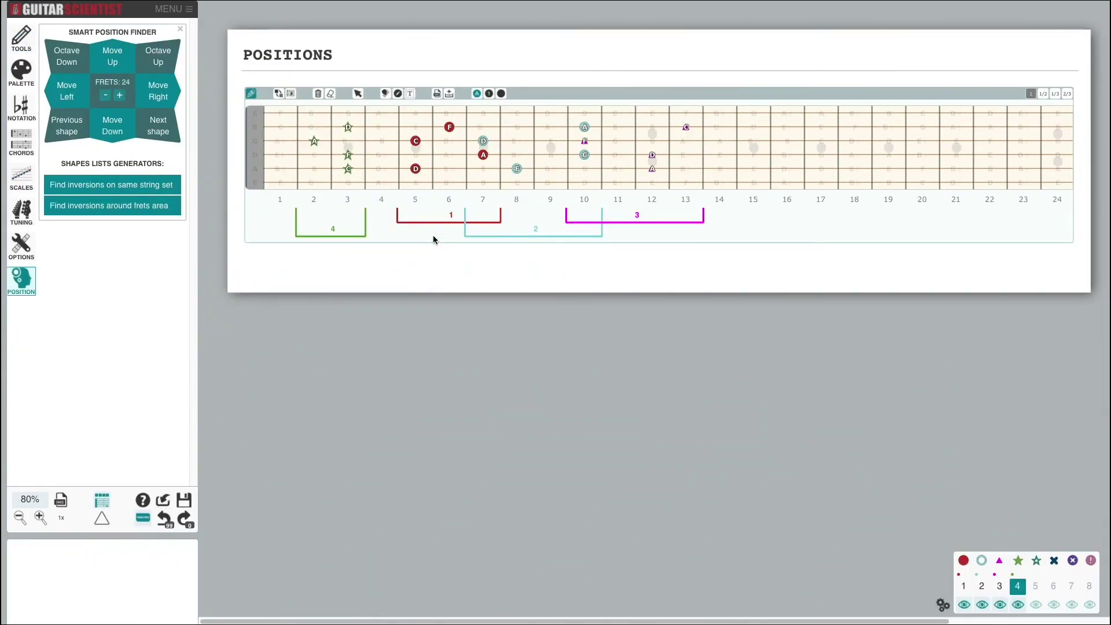
Find the inversions of the D, A, C, F chord shape on the same string set.
{"action": "left_click", "coordinate": [106, 184]}
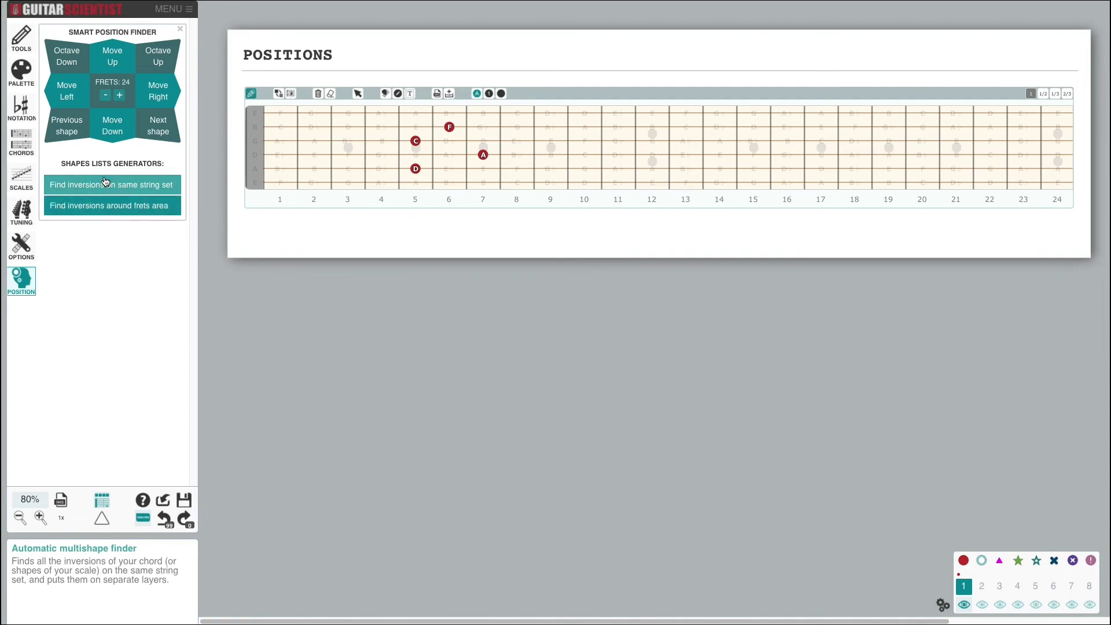
{"action": "left_click", "coordinate": [82, 193]}
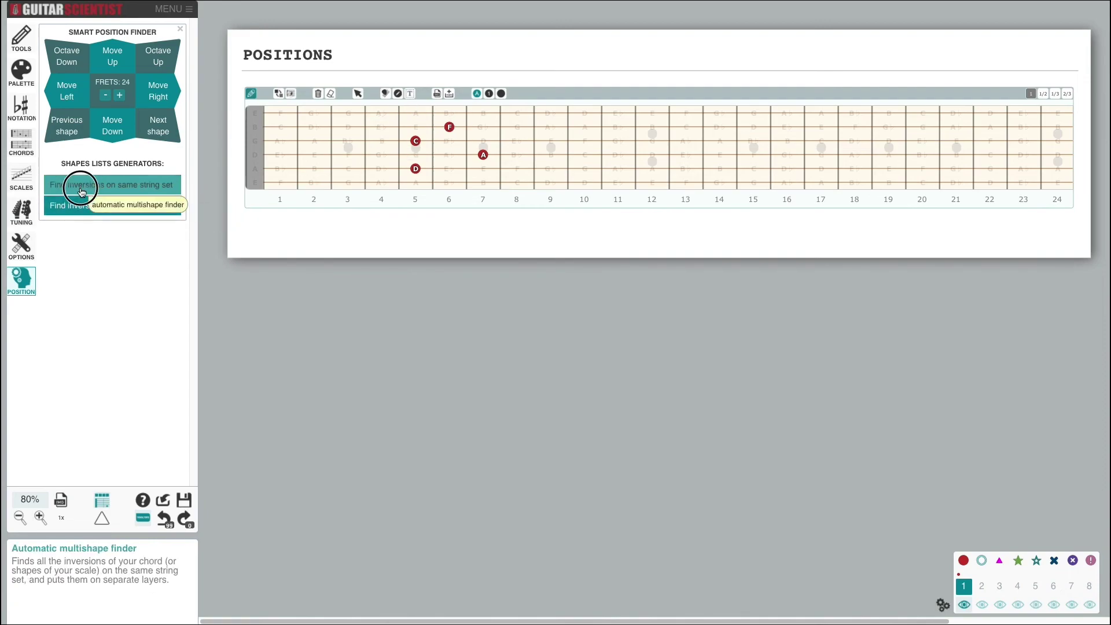